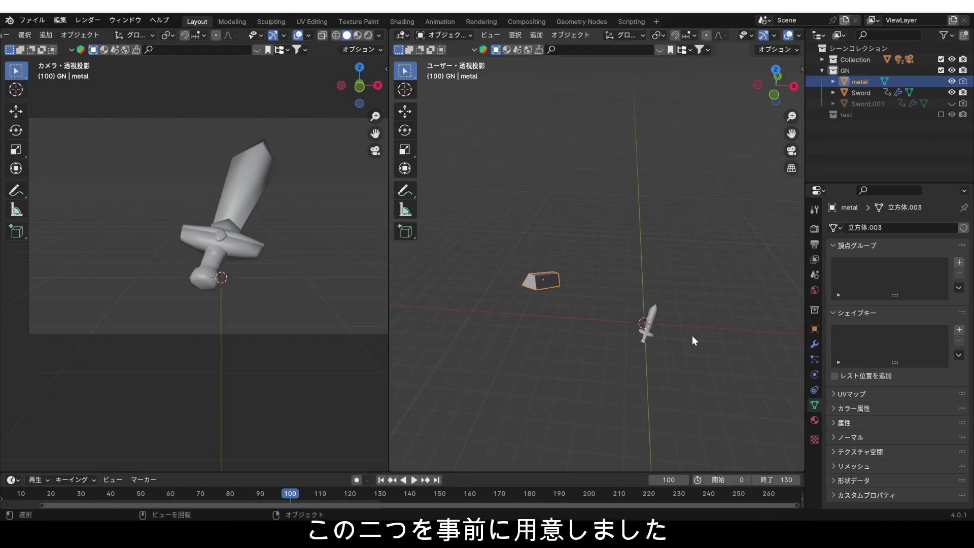
Select the Sword object, switch to the Geometry Nodes workspace and hide the 3D viewport's sidebar.
scroll(693, 336, "right", 2)
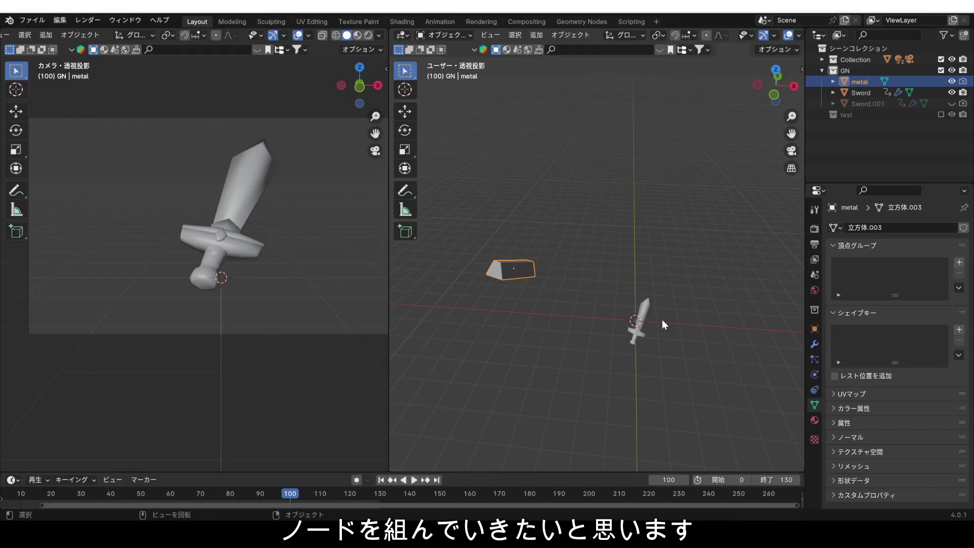
scroll(659, 331, "right", 3)
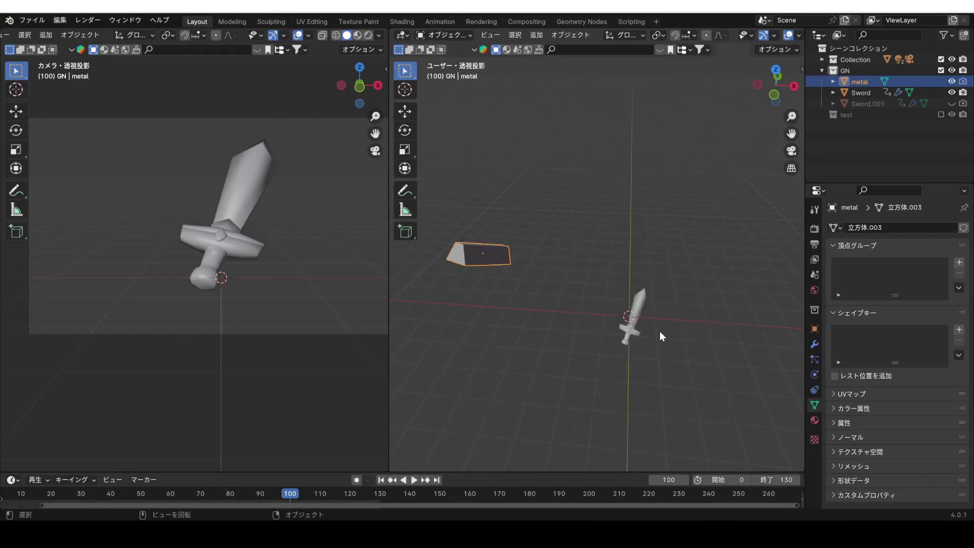
scroll(660, 332, "right", 2)
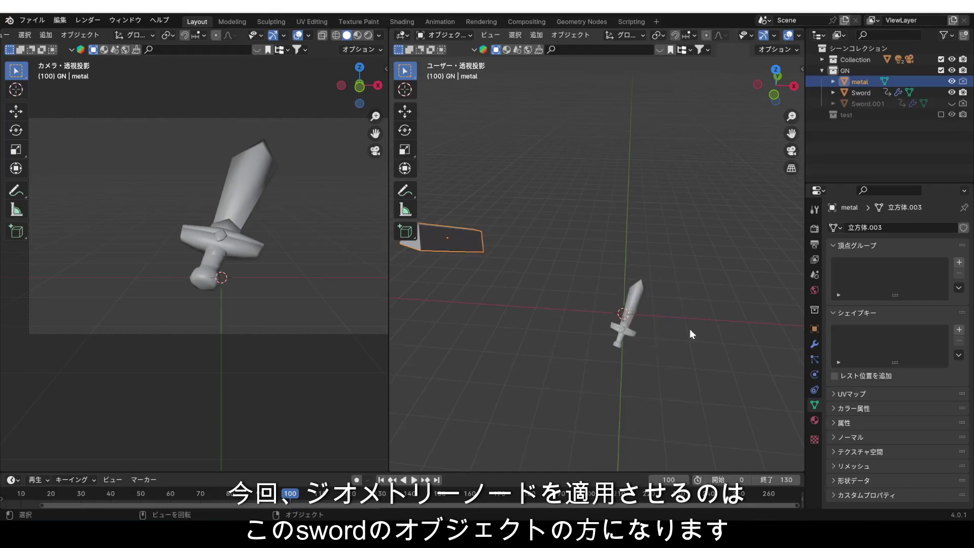
left_click(633, 303)
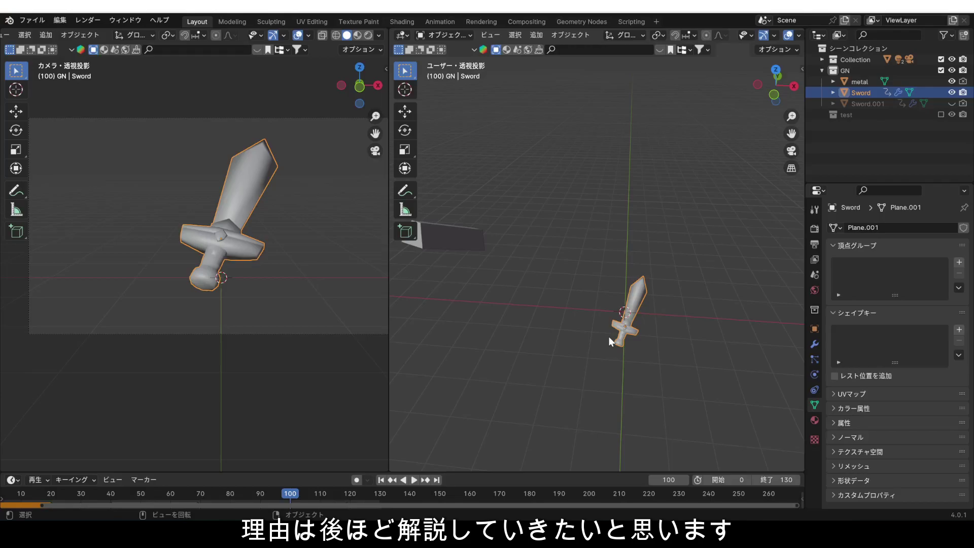
scroll(640, 337, "up", 5)
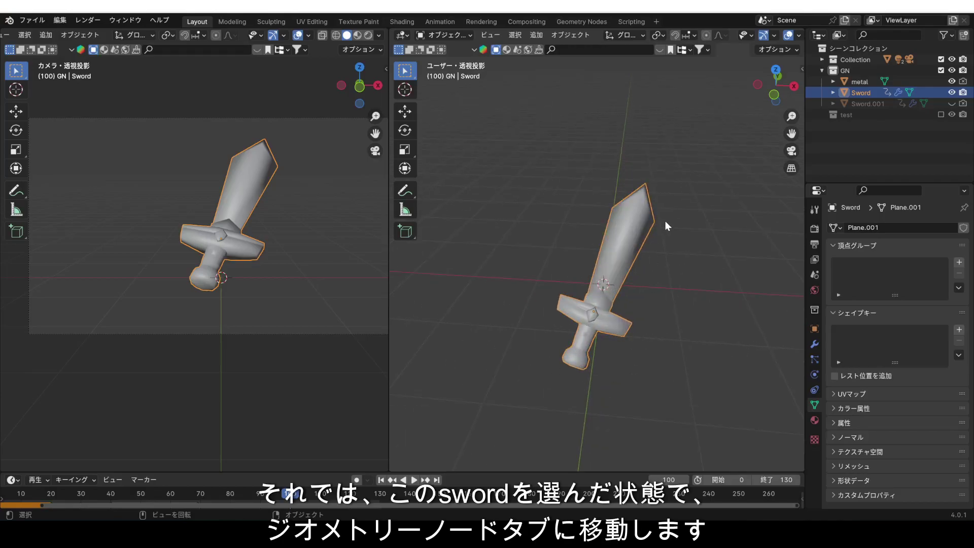
left_click(584, 21)
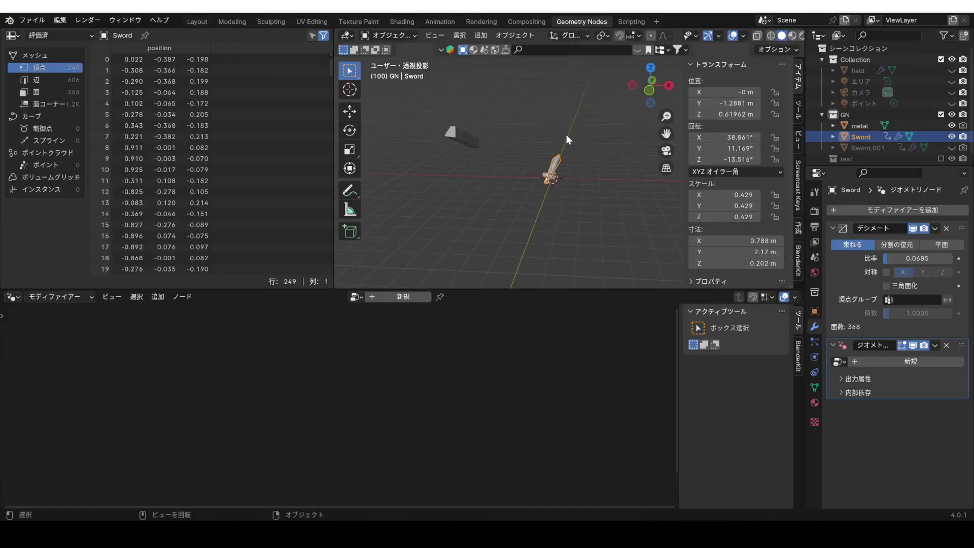
scroll(583, 203, "up", 3)
key("n")
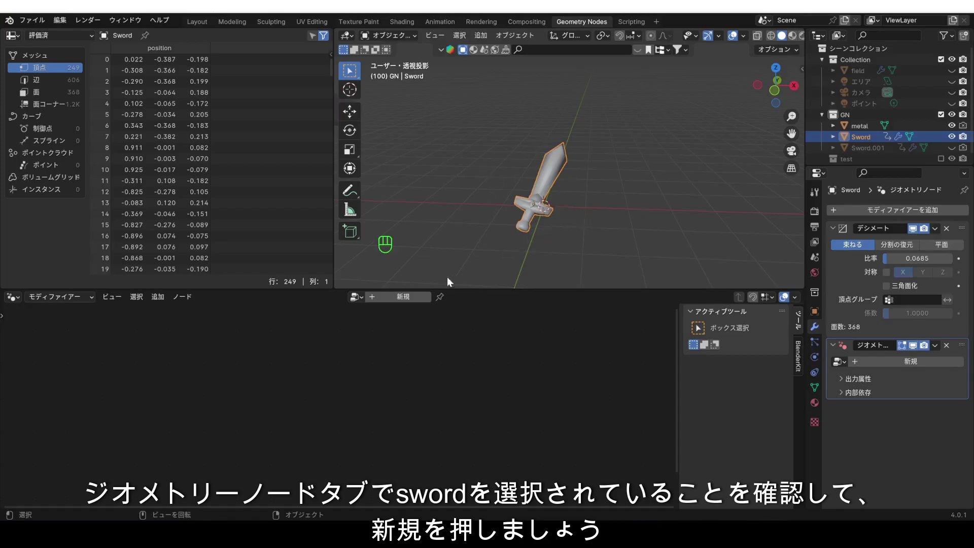
Create a new geometry node tree for the Sword and name it GN1.
left_click(403, 297)
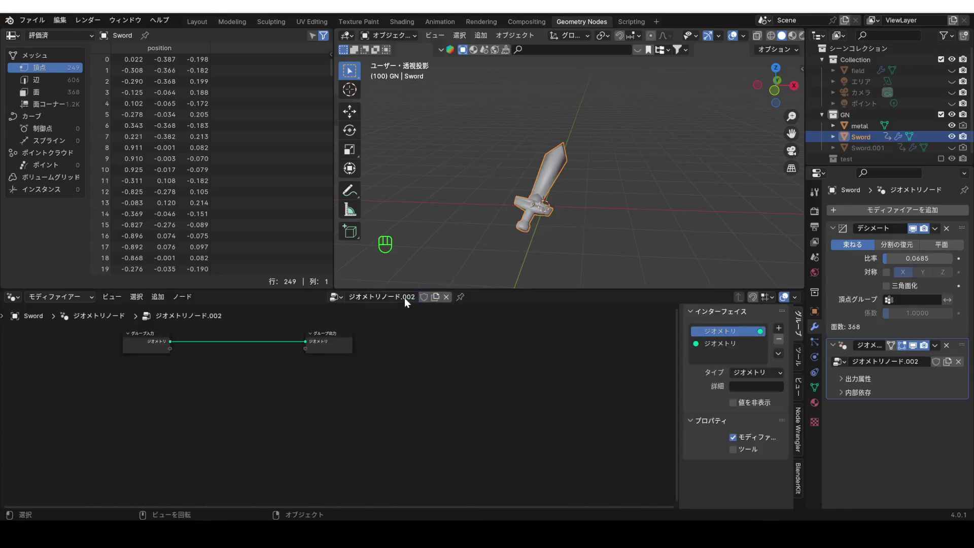
double_click(397, 299)
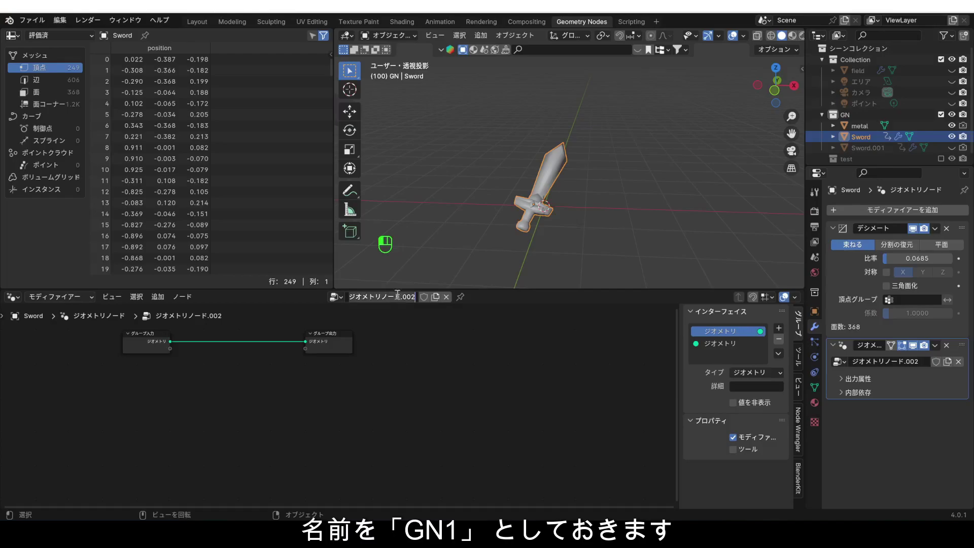
type("GN1")
key("Return")
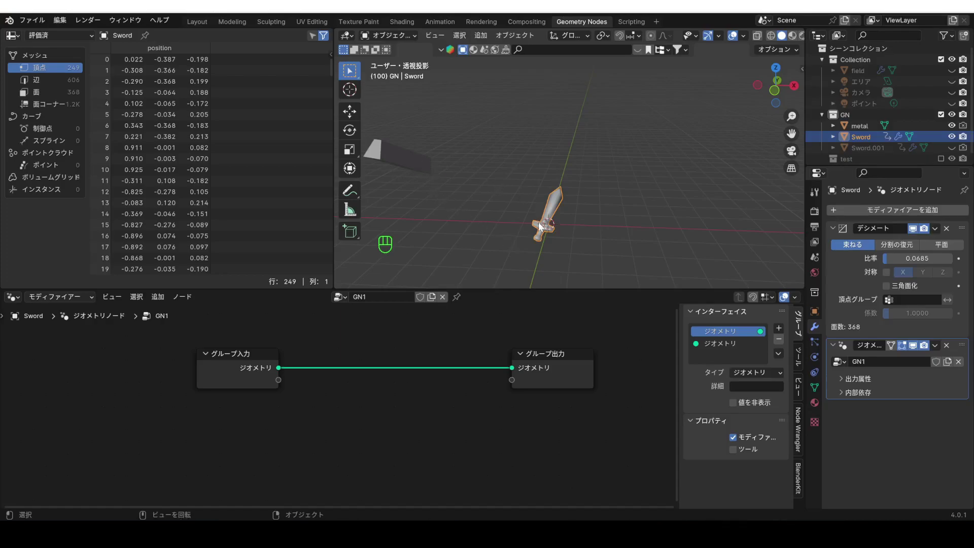
Add a Set Position (位置設定) node on the link between the Group Input and Group Output nodes.
scroll(539, 223, "up", 3)
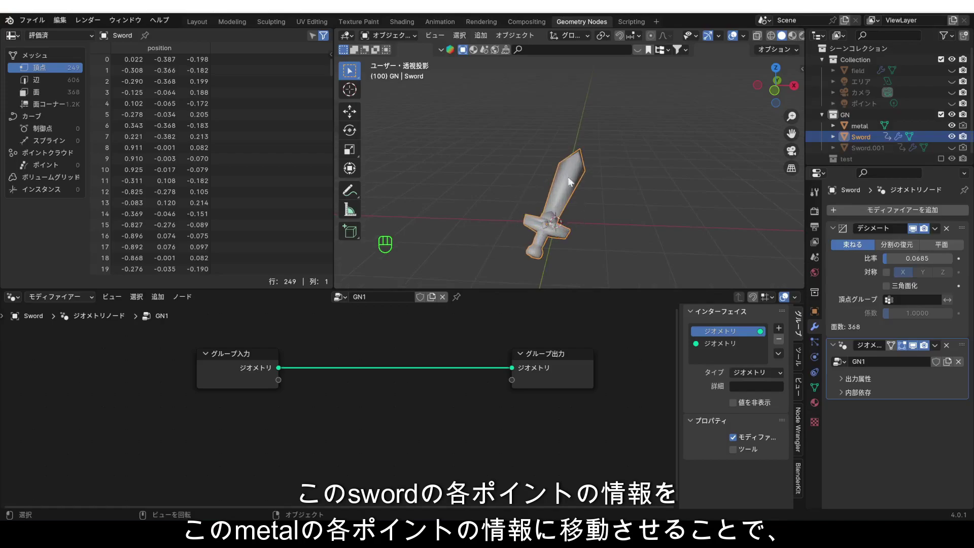
scroll(553, 207, "down", 4)
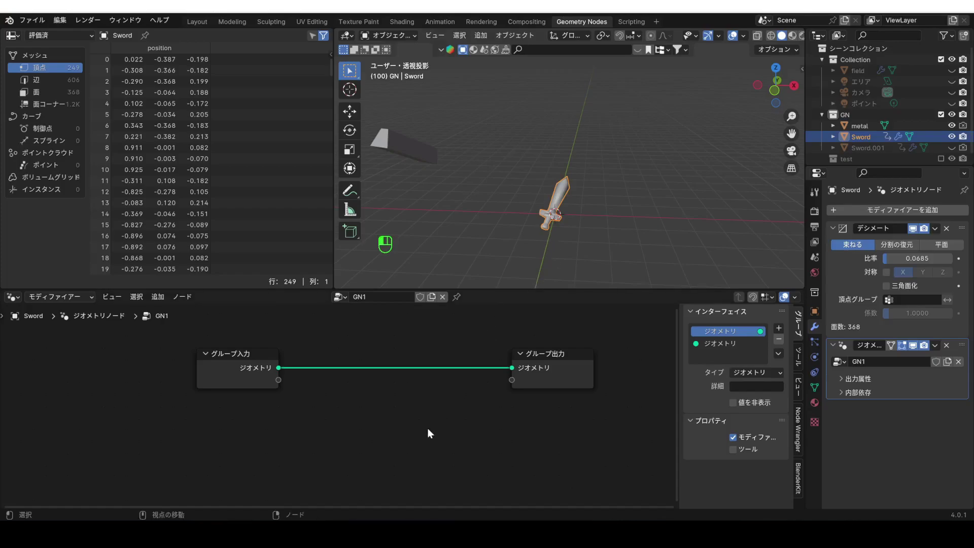
key("shift+a")
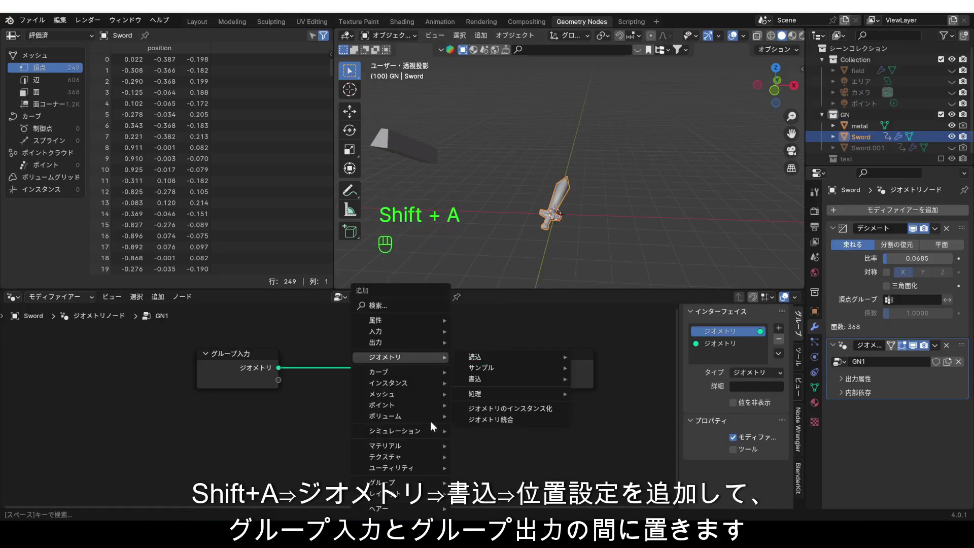
mouse_move(431, 357)
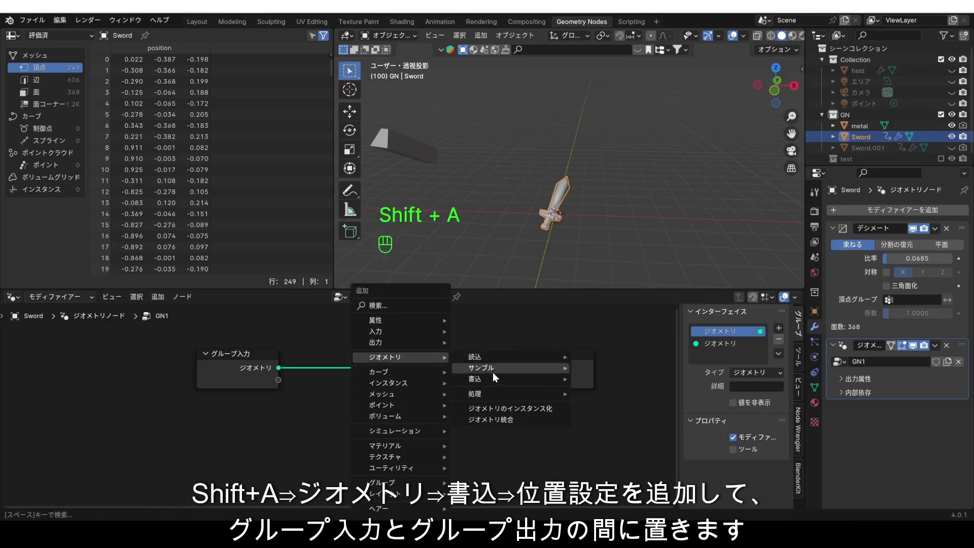
mouse_move(497, 377)
left_click(599, 389)
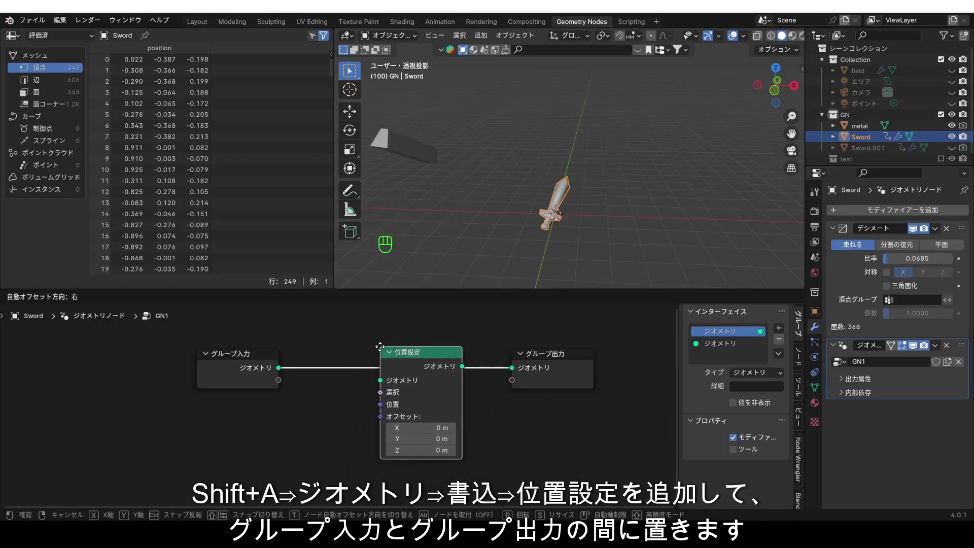
left_click(381, 348)
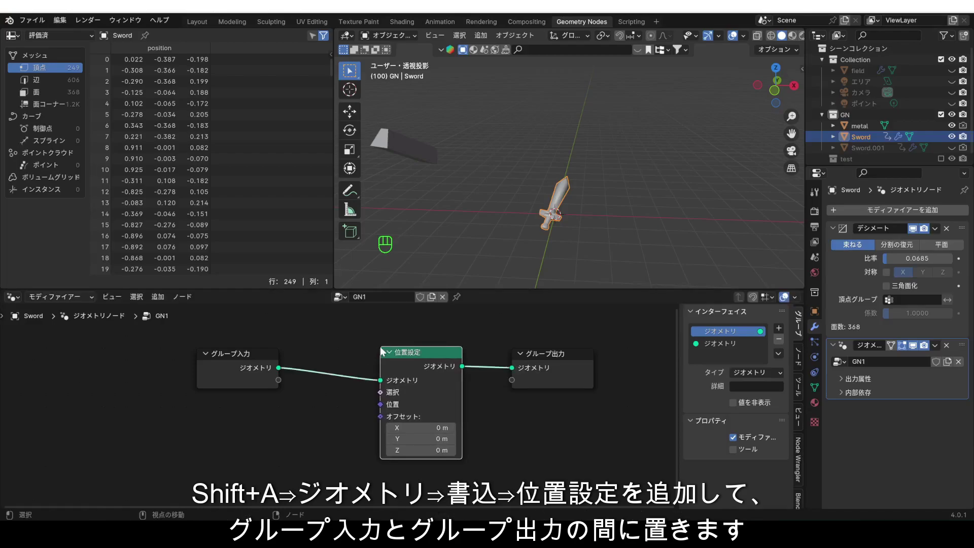
Add a vector Mix (ベクトルミックス) node below the link between Group Input and Set Position.
scroll(474, 402, "up", 2)
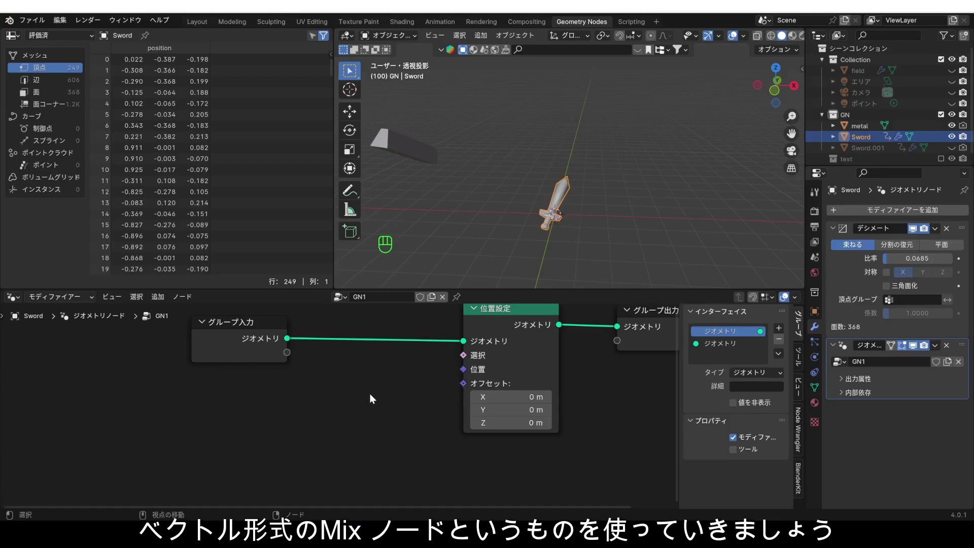
key("shift+a")
mouse_move(370, 422)
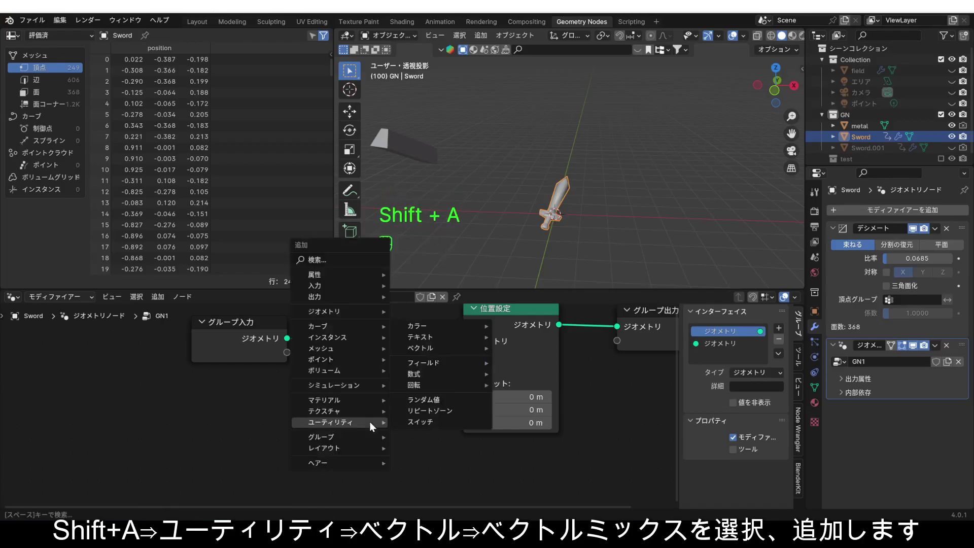
mouse_move(446, 349)
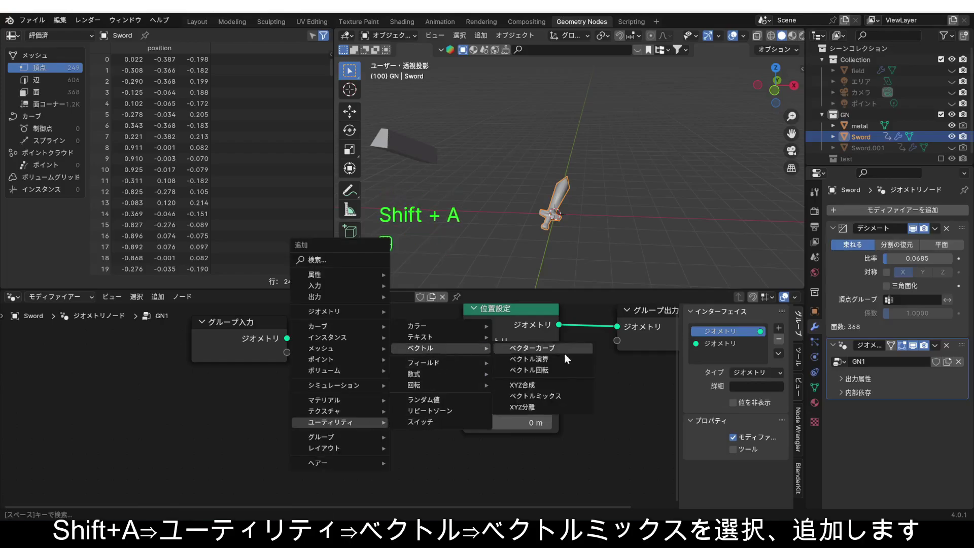
left_click(551, 397)
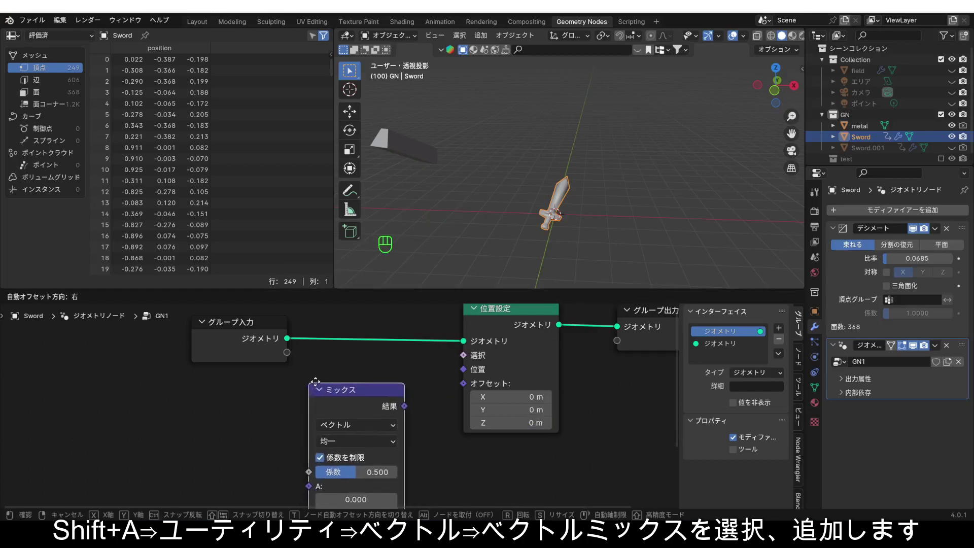
left_click(325, 383)
scroll(324, 385, "down", 2)
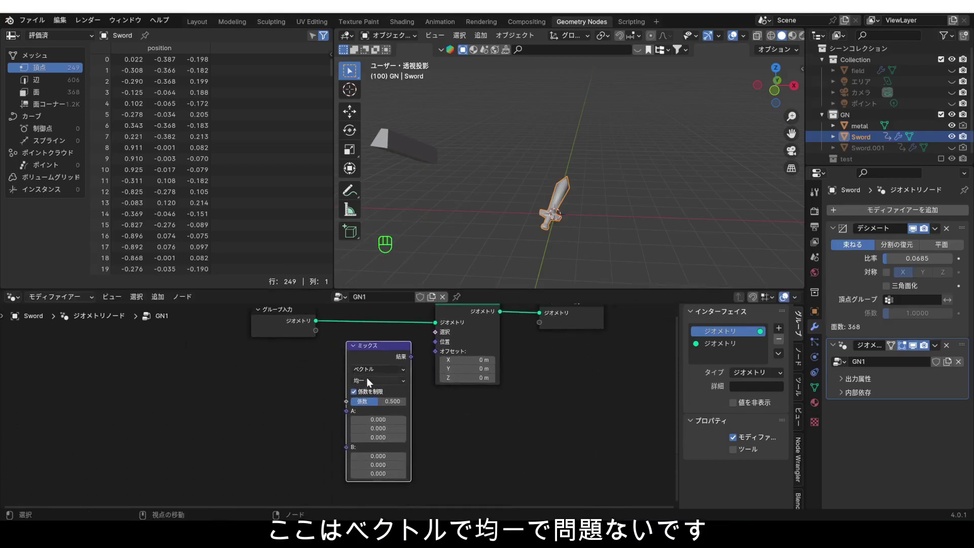
scroll(367, 379, "up", 2)
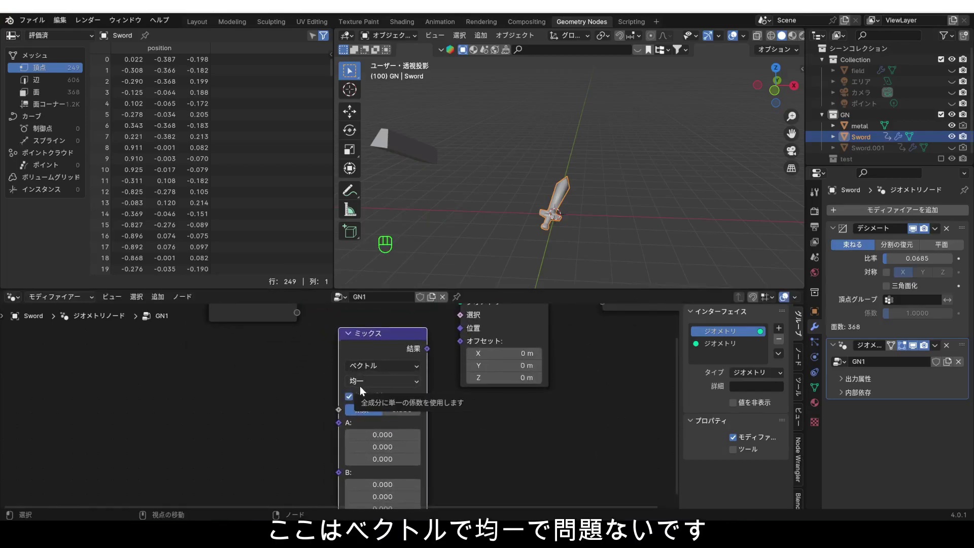
Set the Mix node's factor (係数) to 0.
left_click(309, 404)
scroll(303, 405, "down", 1)
left_click_drag(370, 409, 339, 409)
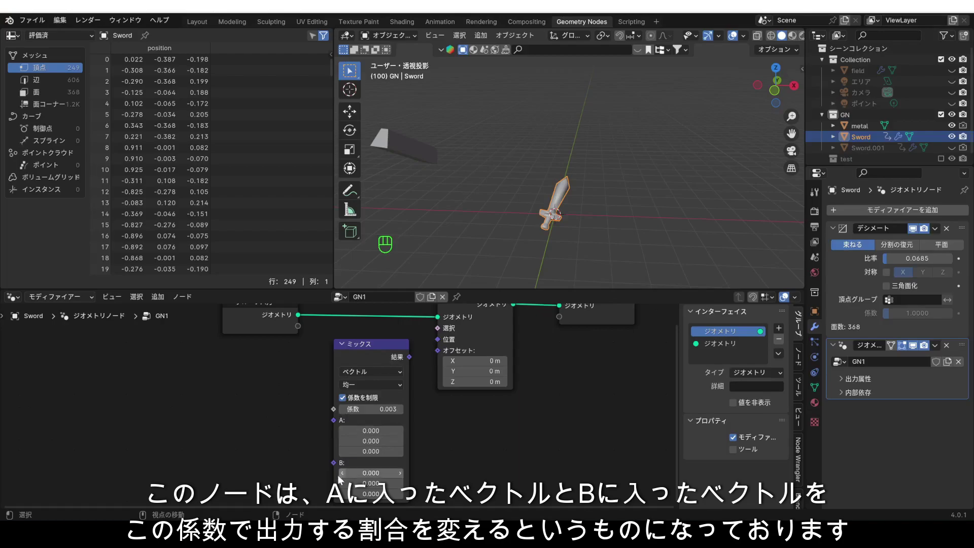
mouse_move(355, 409)
left_mouse_down()
mouse_move(404, 409)
mouse_move(339, 409)
left_mouse_up()
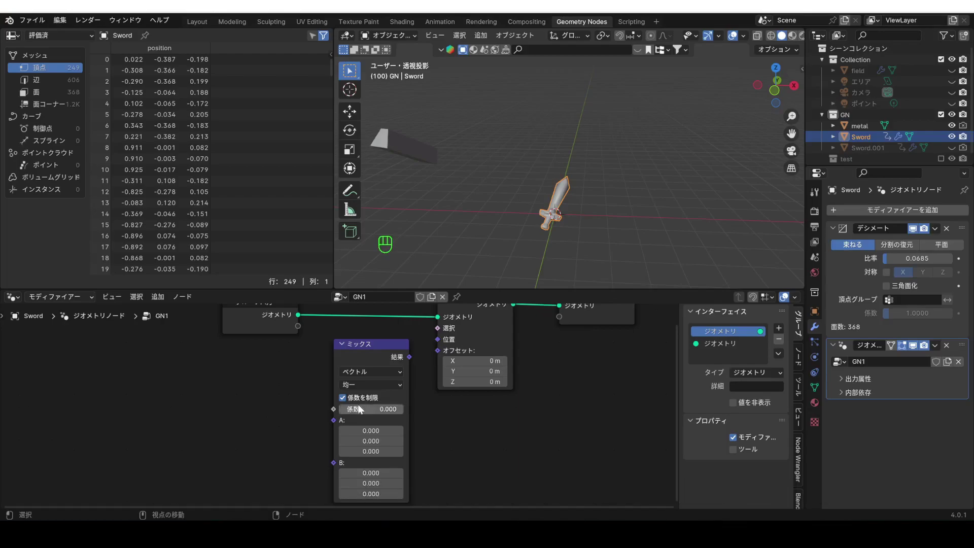
Add a Position (位置) node beside the Mix node and connect its output to the Mix node's A input.
key("Home")
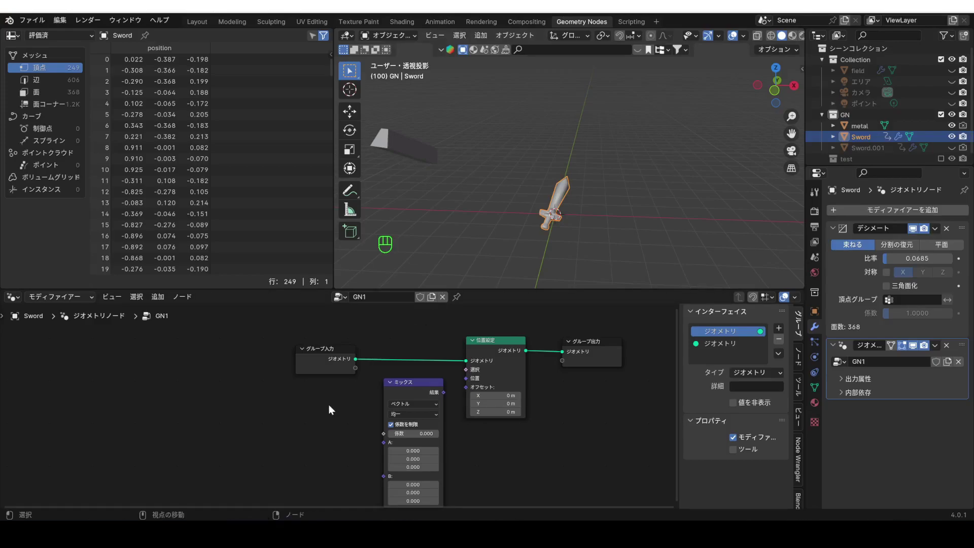
scroll(331, 426, "up", 2)
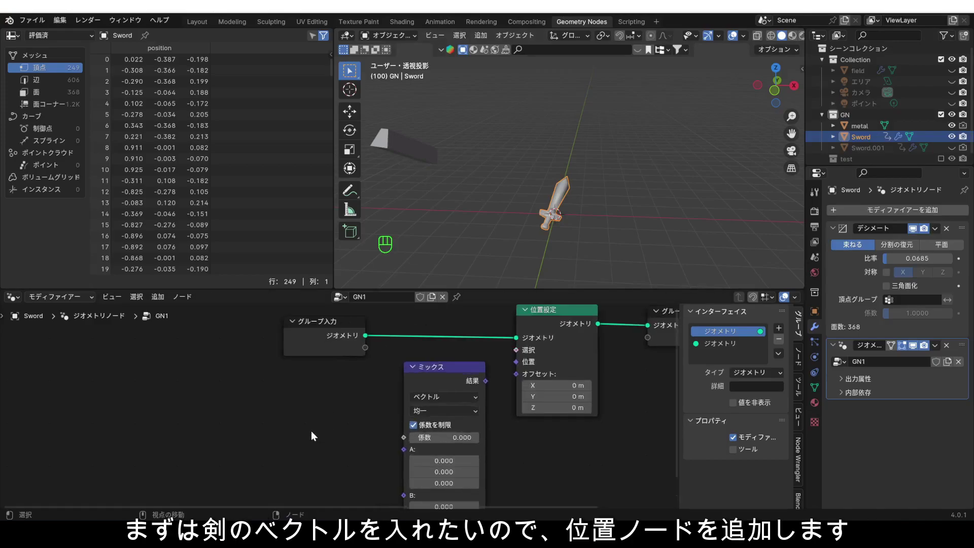
key("shift+a")
mouse_move(291, 319)
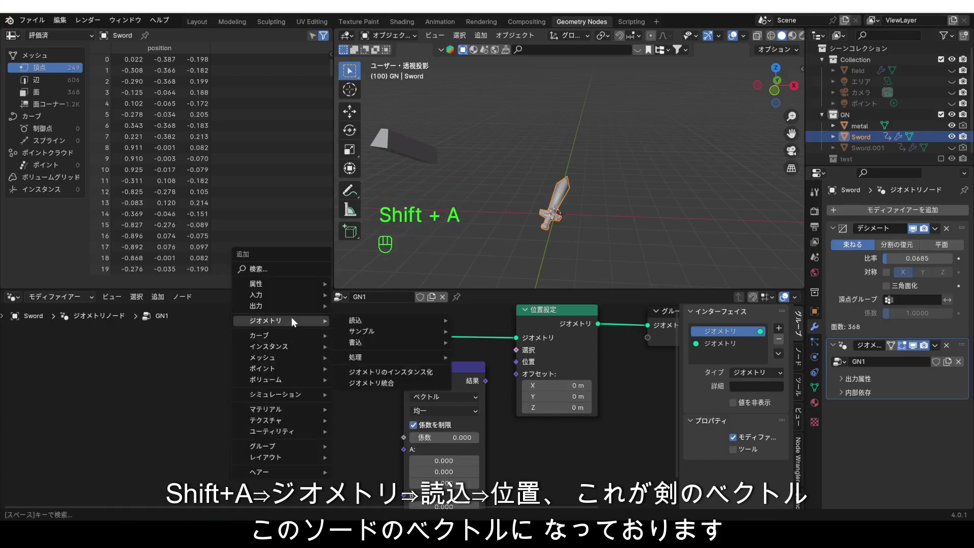
mouse_move(376, 320)
left_click(486, 364)
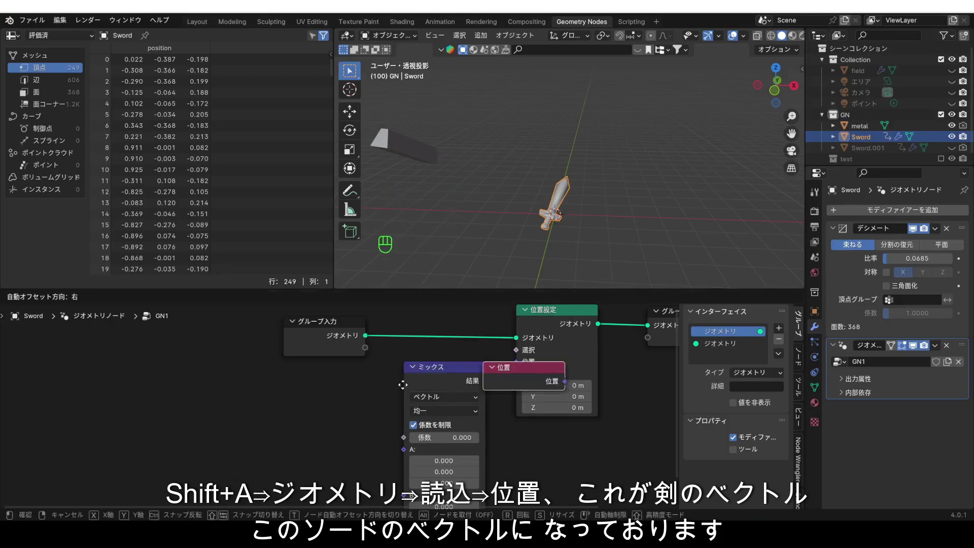
left_click(303, 432)
left_click_drag(379, 449, 404, 449)
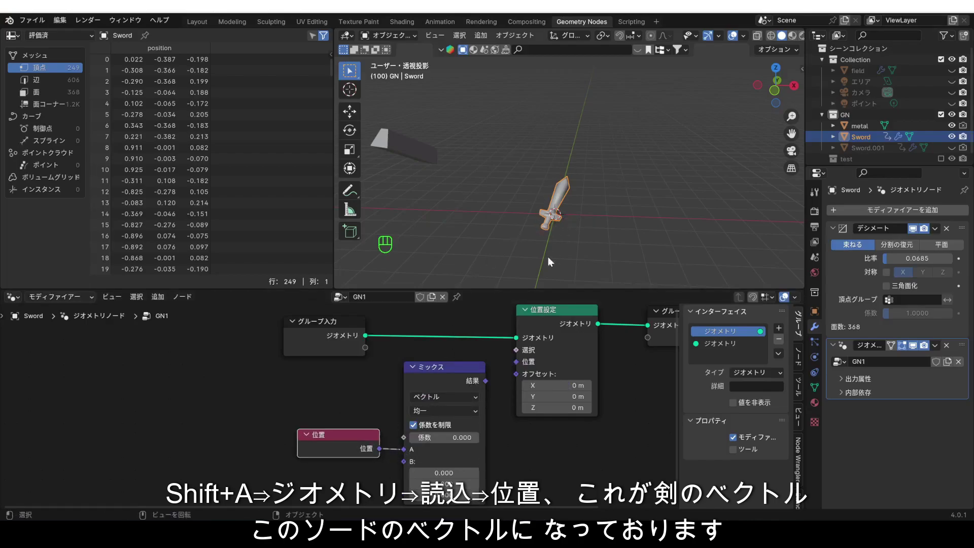
scroll(385, 447, "up", 2)
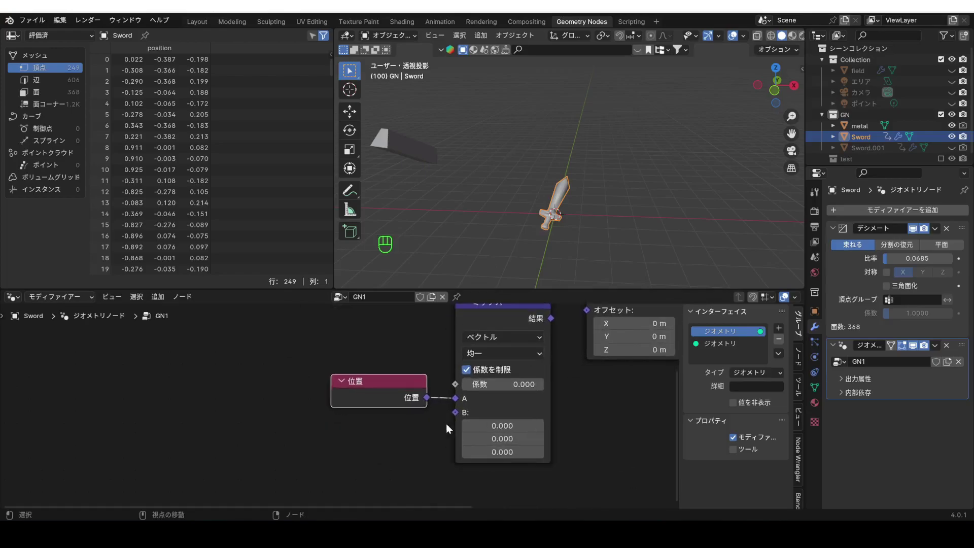
left_click_drag(427, 398, 361, 389)
left_click(370, 410)
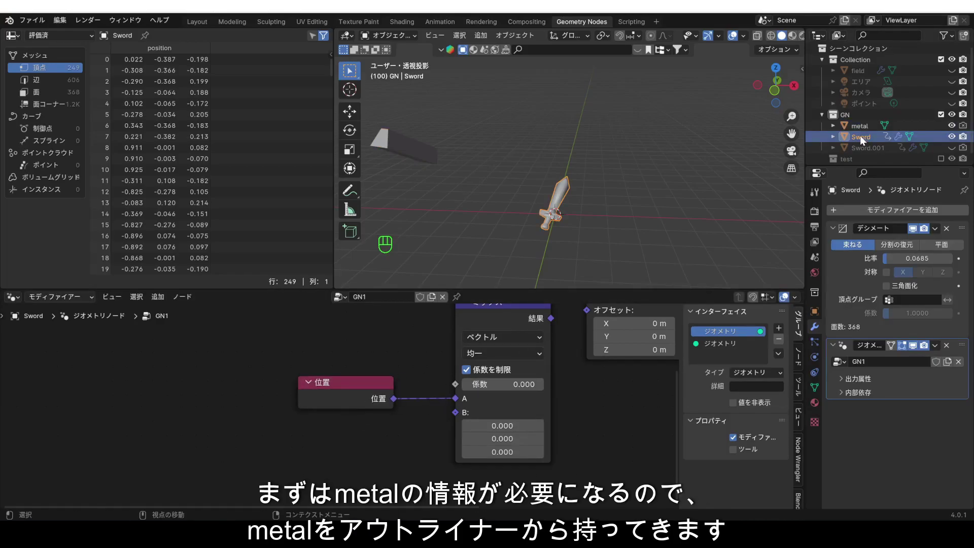
Bring the metal object into the node tree as an Object Info node and connect its location (位置) to the Mix node's B input.
left_click_drag(860, 126, 219, 447)
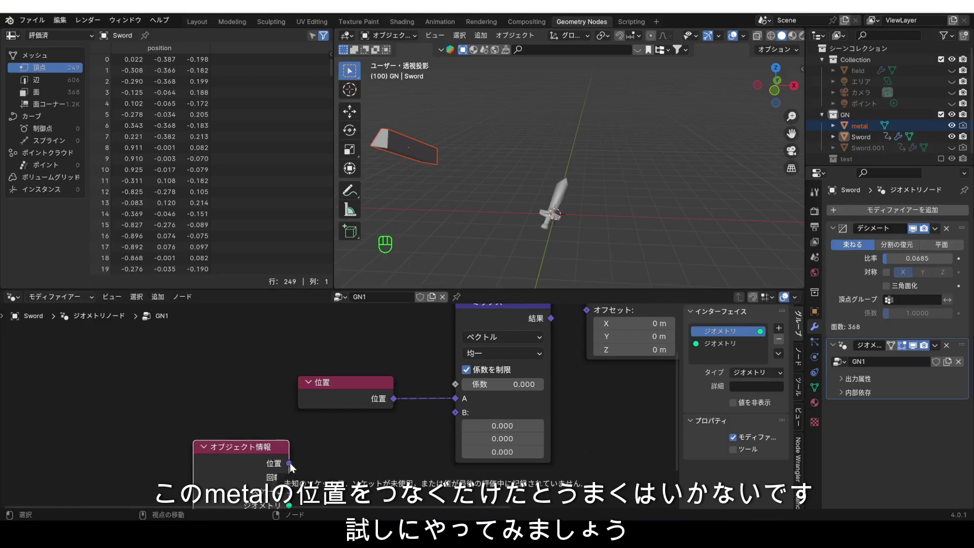
left_click_drag(290, 462, 456, 412)
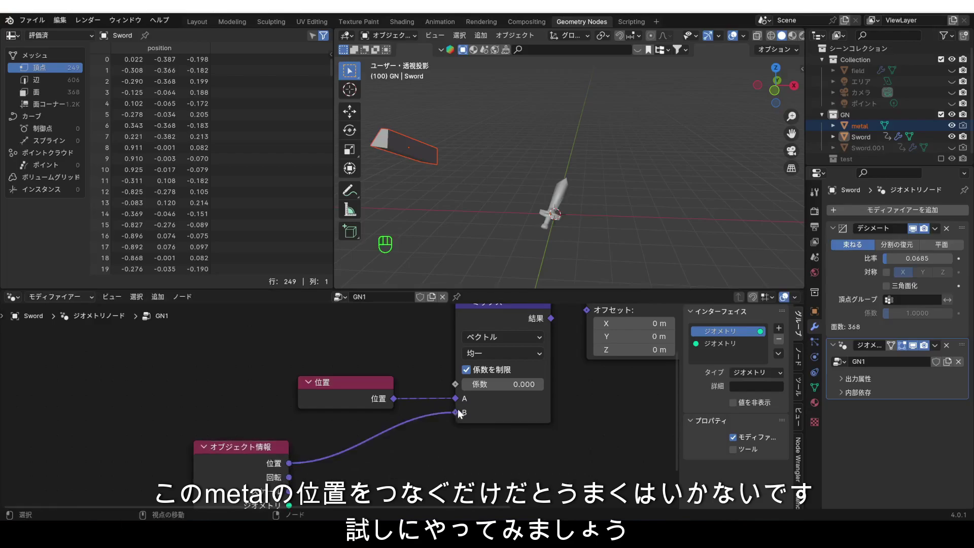
Connect the Mix result (結果) to Set Position's position (位置) input, set the factor to 1 and inspect the vertex positions in the spreadsheet.
middle_click_drag(548, 318, 505, 381)
left_click_drag(505, 380, 543, 358)
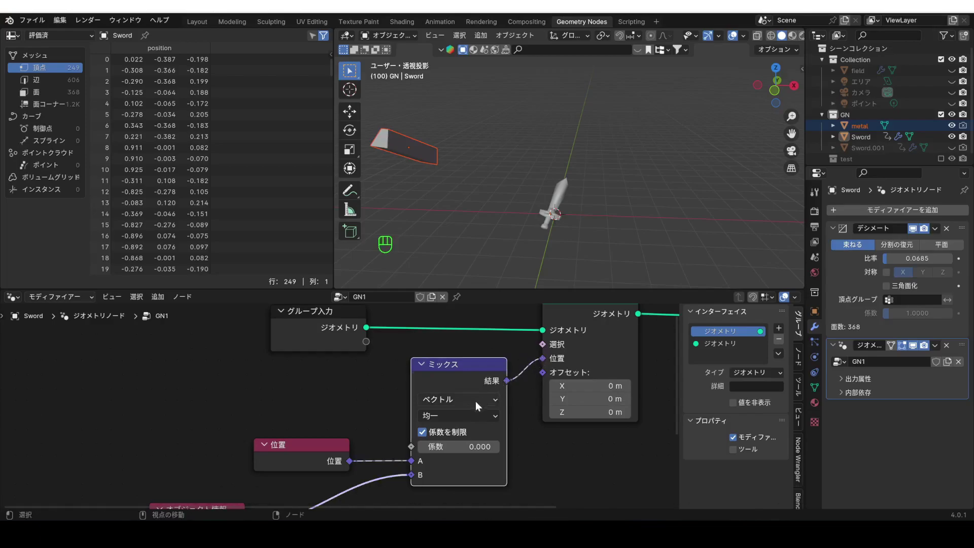
left_click_drag(440, 449, 507, 449)
scroll(178, 127, "down", 20)
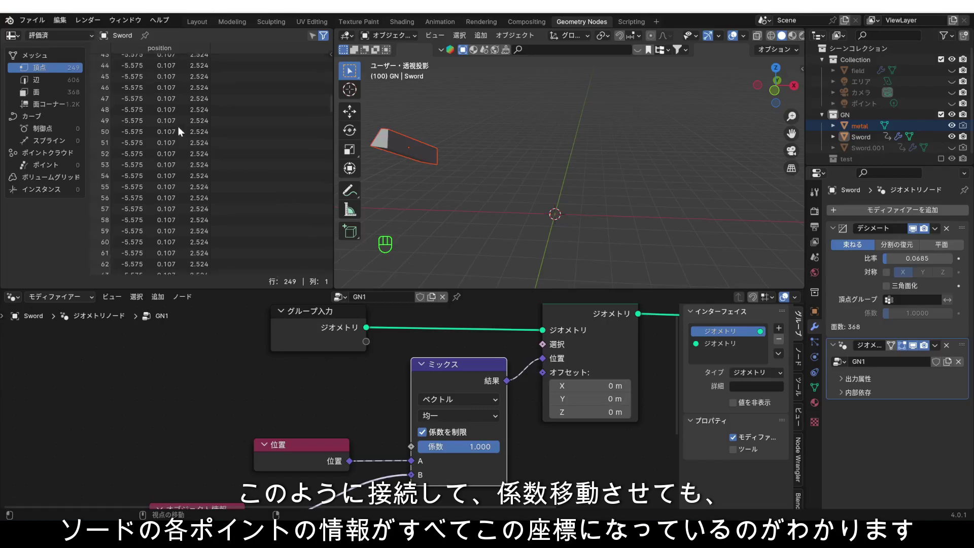
Move the Object Info (オブジェクト情報) node aside and disconnect its location (位置) from the Mix node's B input.
scroll(178, 128, "down", 9)
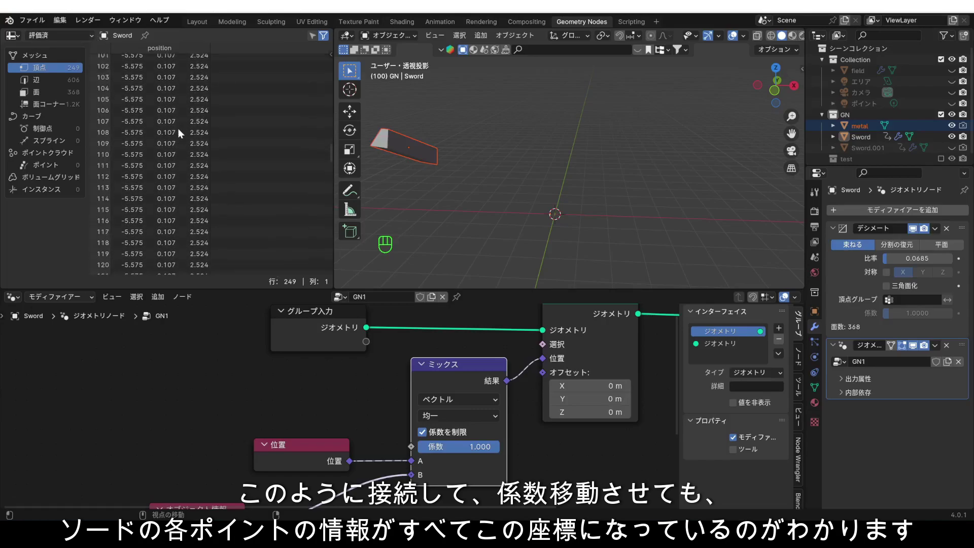
scroll(178, 129, "up", 9)
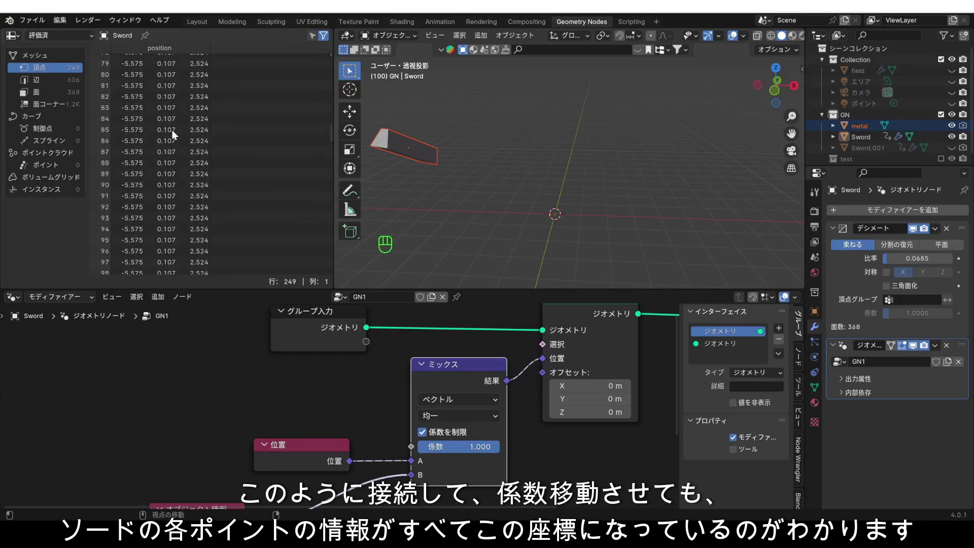
middle_click_drag(381, 442, 428, 377)
scroll(427, 376, "down", 1)
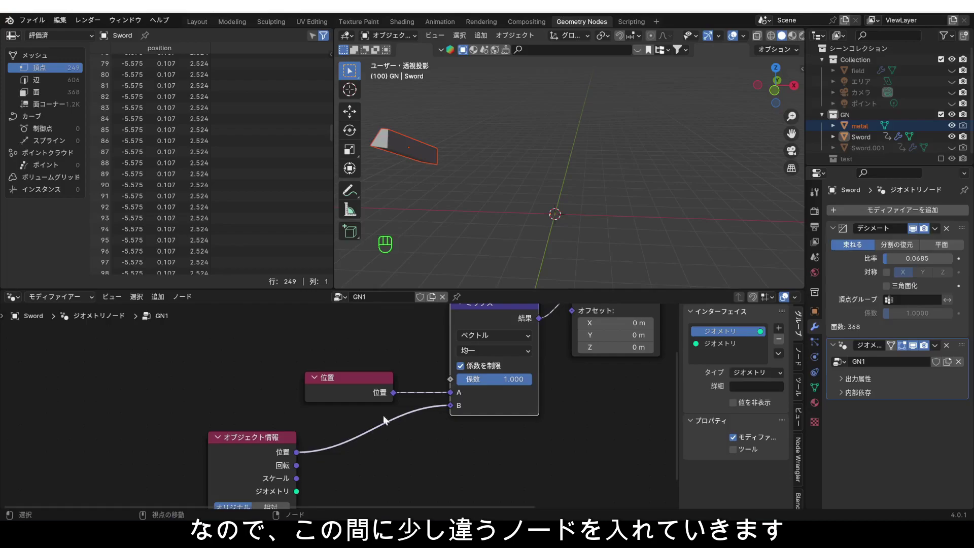
scroll(278, 429, "down", 2)
middle_click_drag(278, 429, 309, 394)
scroll(309, 394, "up", 2)
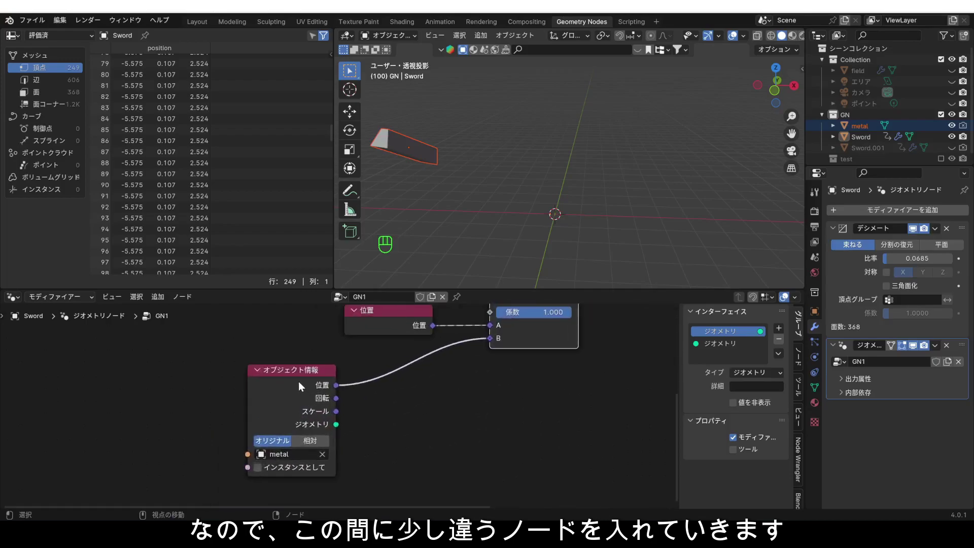
left_click_drag(298, 382, 244, 389)
left_click_drag(489, 338, 379, 405)
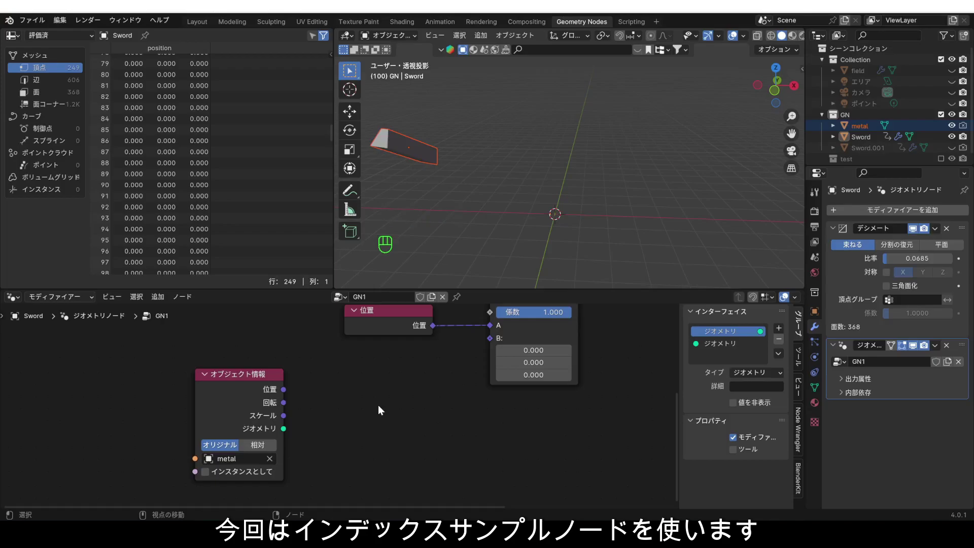
Add a Sample Index (インデックスサンプル) node between the Object Info node and the Mix node.
key("shift+a")
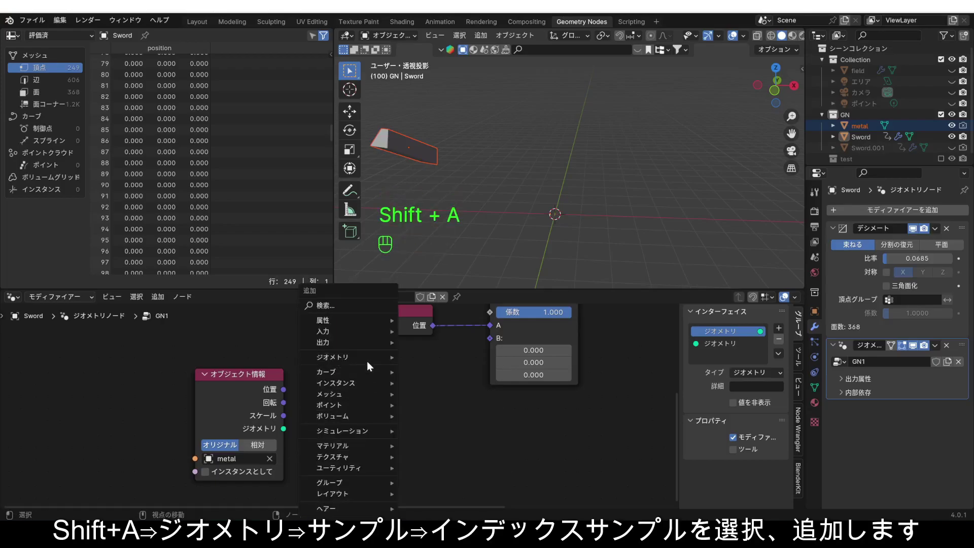
mouse_move(367, 360)
mouse_move(449, 367)
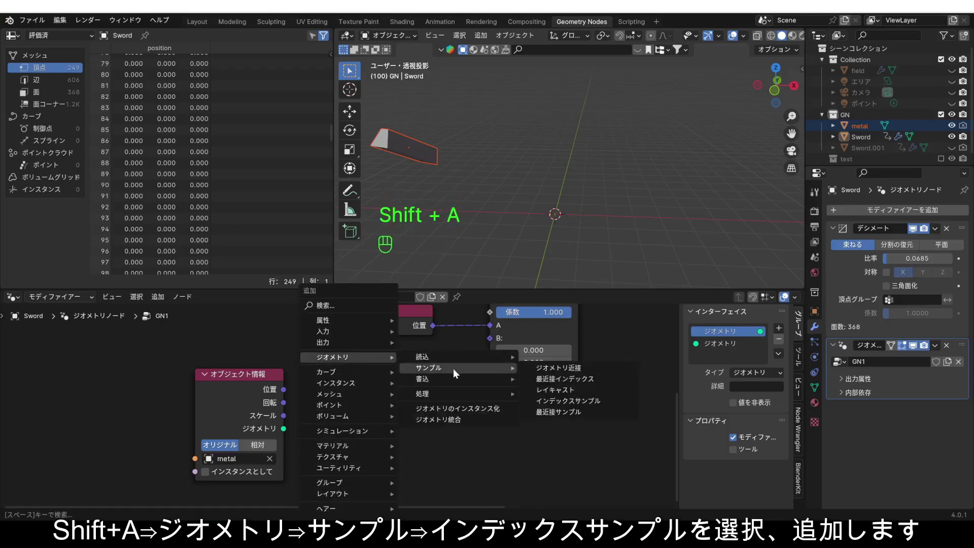
left_click(553, 400)
left_click(332, 454)
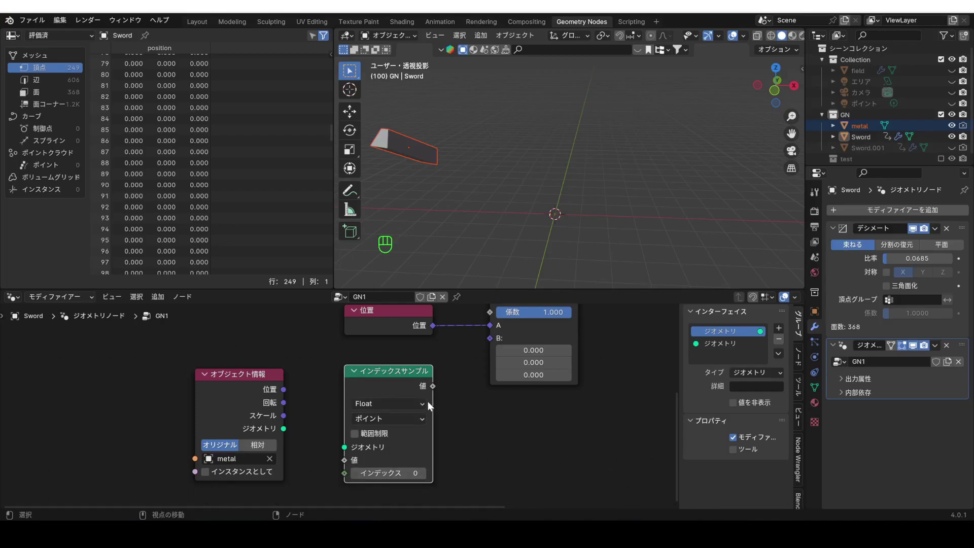
Set the Sample Index data type to Vector (ベクトル) and connect the metal Object Info geometry output to its geometry (ジオメトリ) input.
left_click(392, 403)
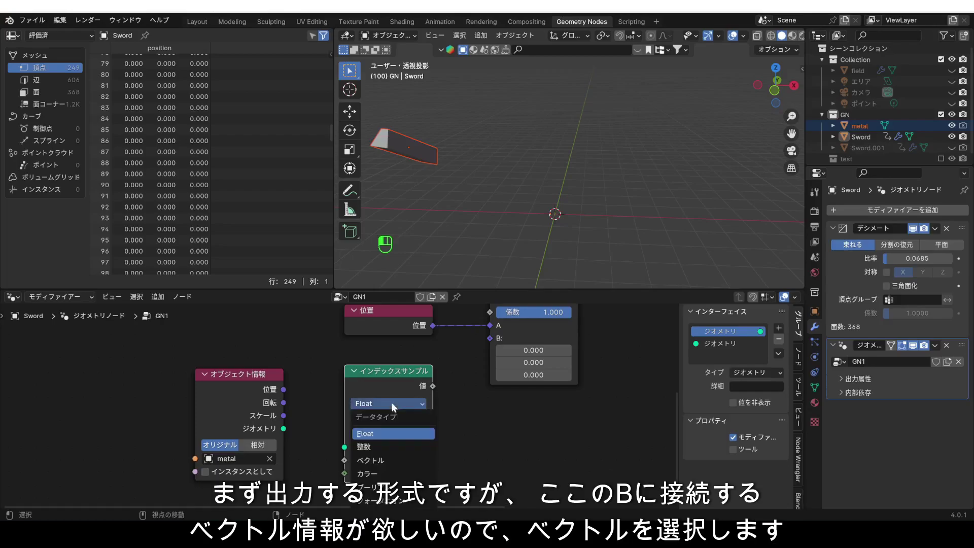
left_click(395, 432)
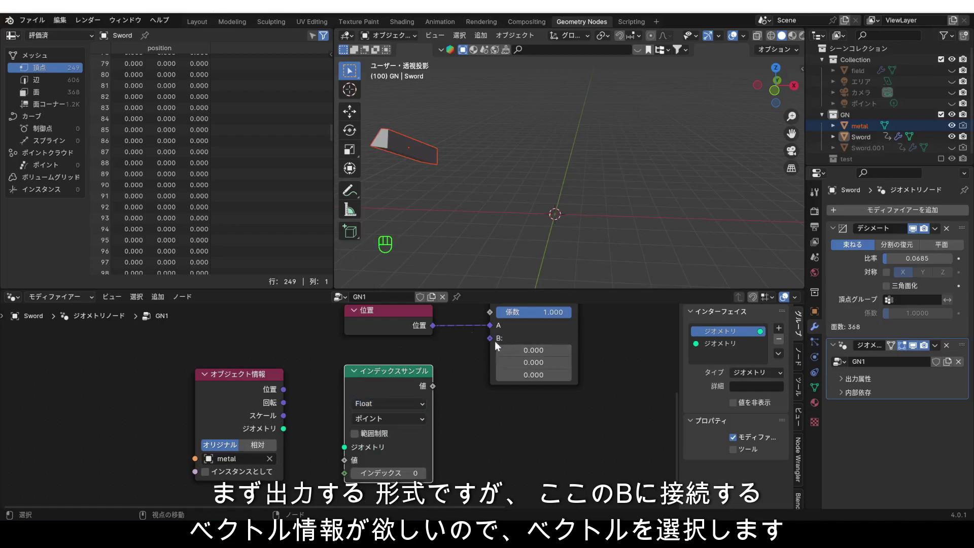
left_click(384, 404)
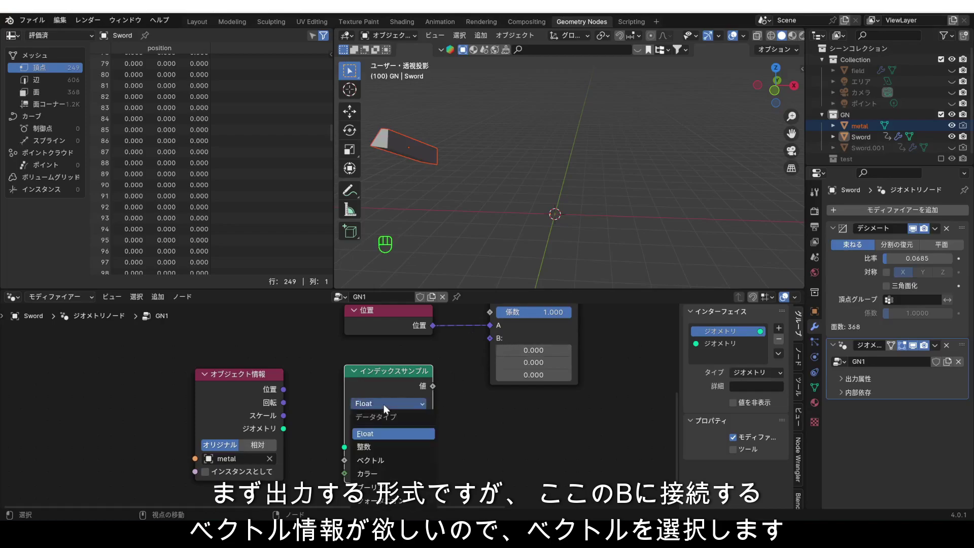
left_click(388, 458)
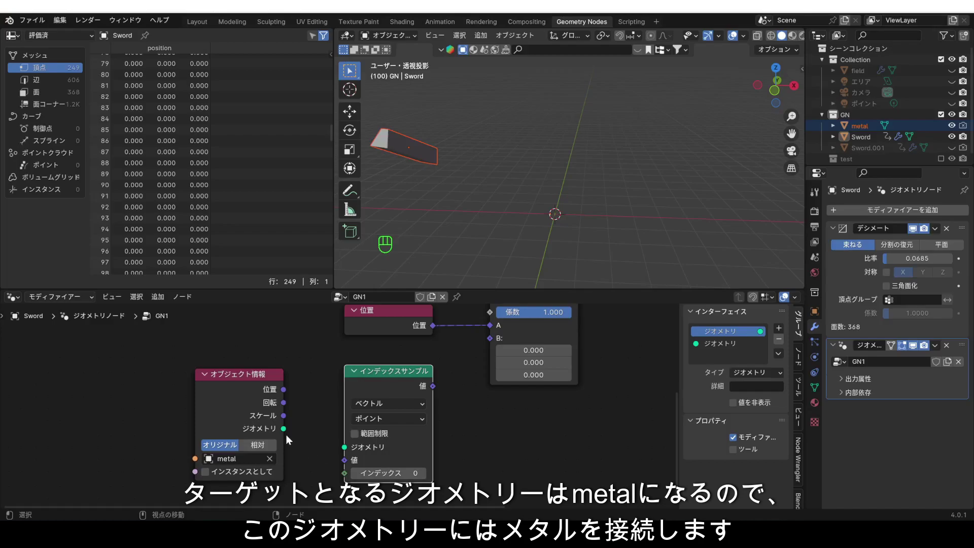
left_click_drag(286, 428, 345, 449)
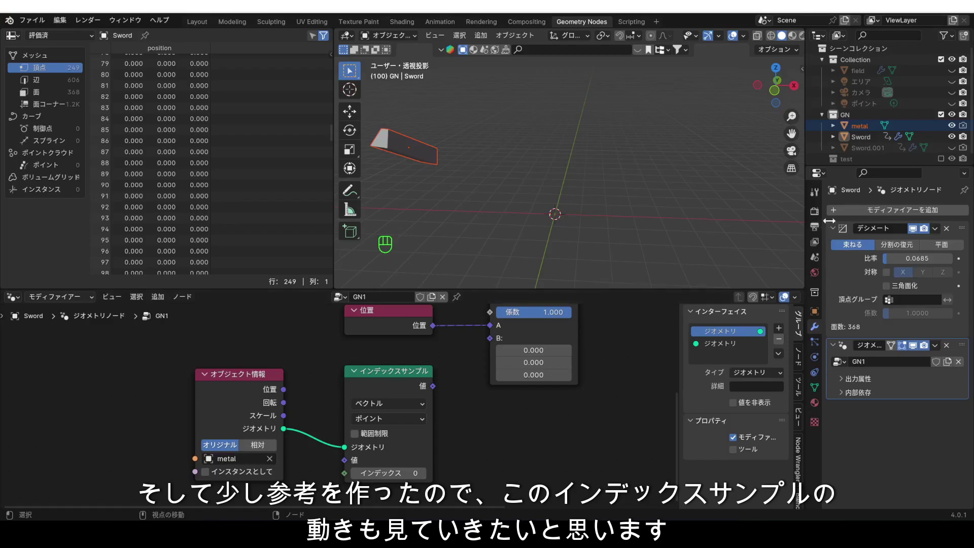
Enable the test collection, select the monkey (モンキー), and bring it, the cube and its whole node tree into view.
scroll(878, 109, "down", 1)
left_click(941, 154)
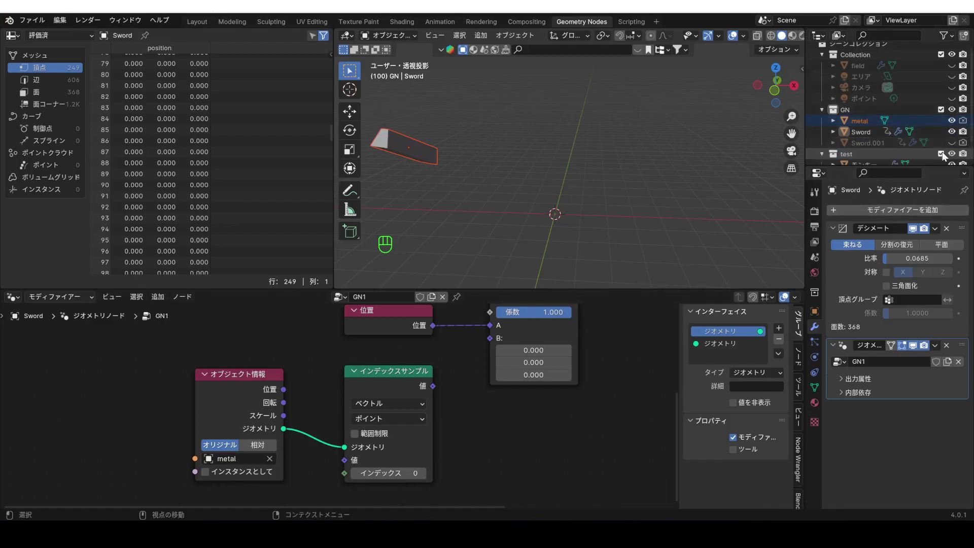
scroll(872, 119, "down", 2)
left_click(863, 151)
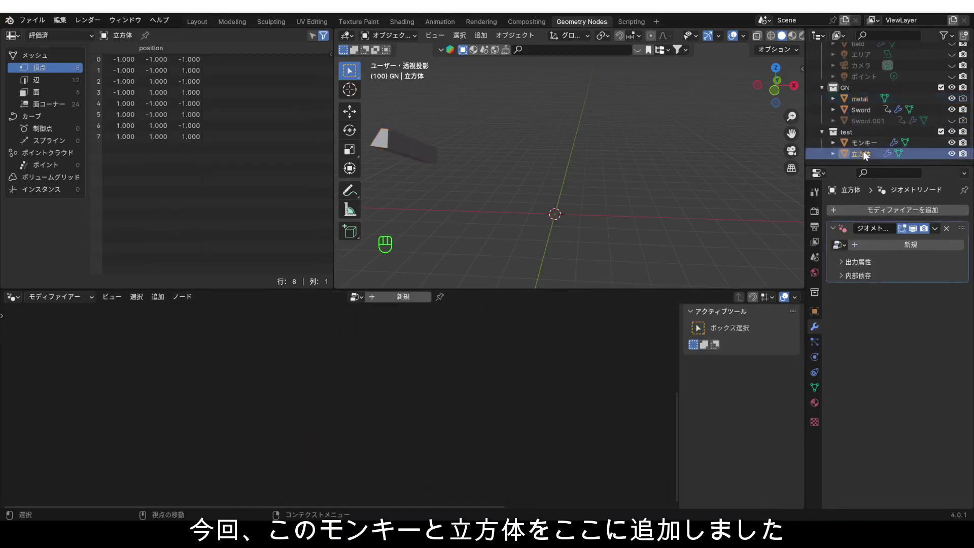
left_click(865, 143)
middle_click_drag(736, 175, 648, 183)
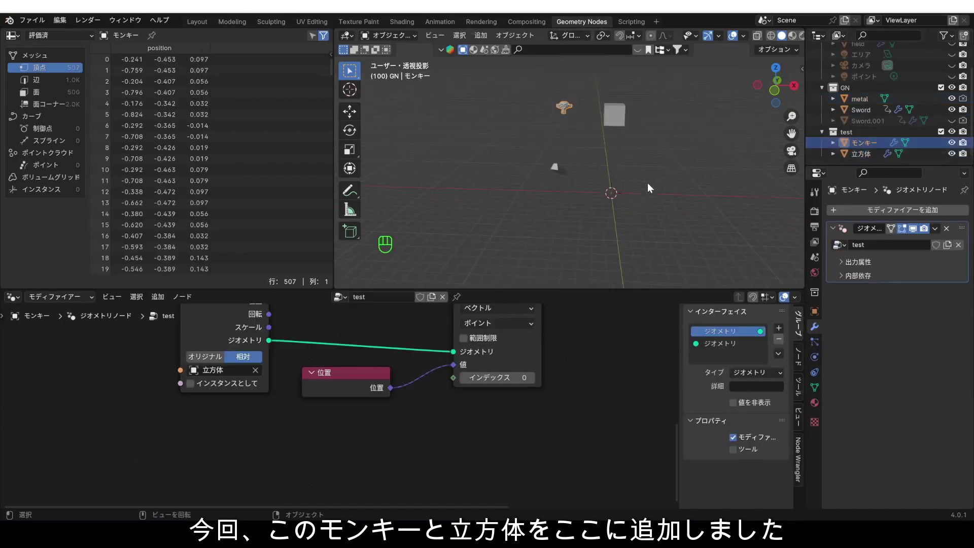
scroll(587, 101, "up", 6)
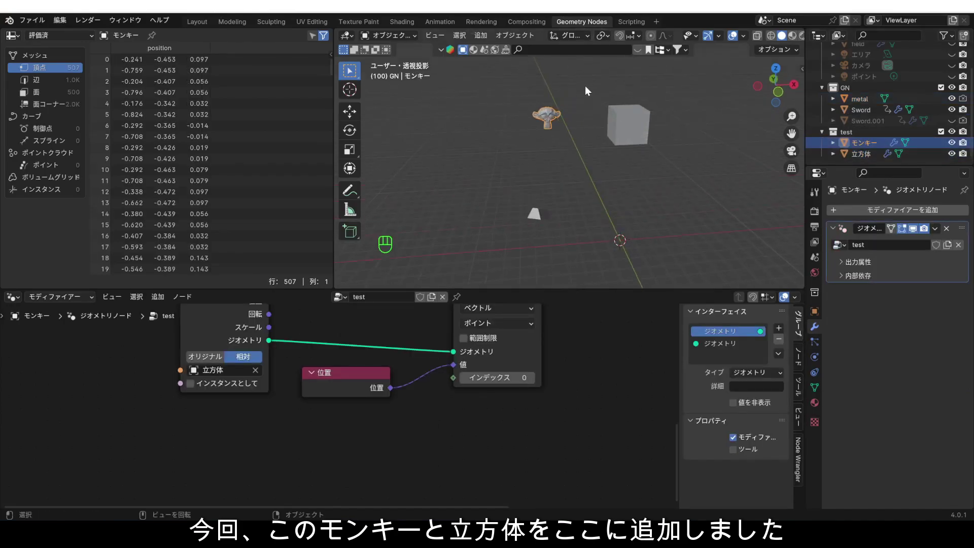
key("Home")
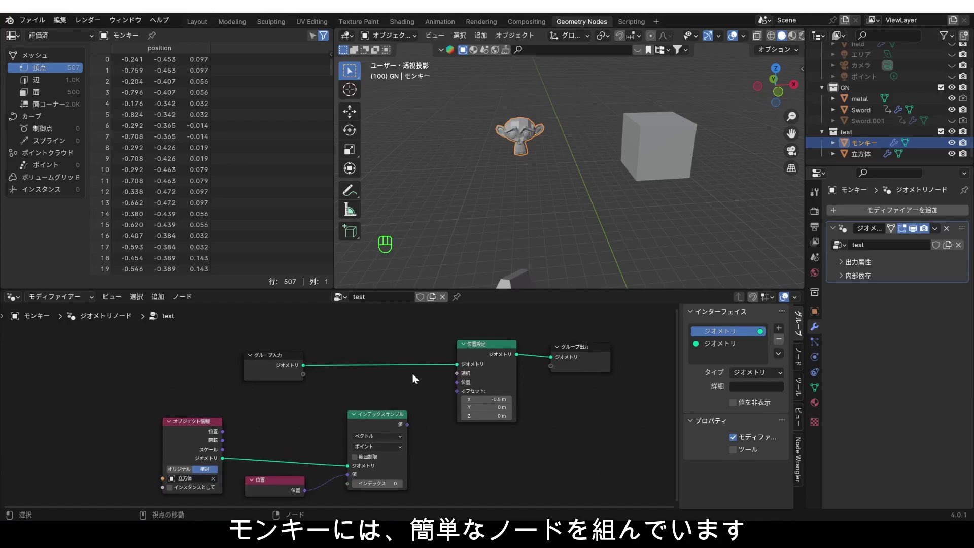
Set the X offset of the monkey's Set Position node to -0.2 m, and connect the Sample Index value (値) to its offset (オフセット).
left_click_drag(281, 362, 335, 362)
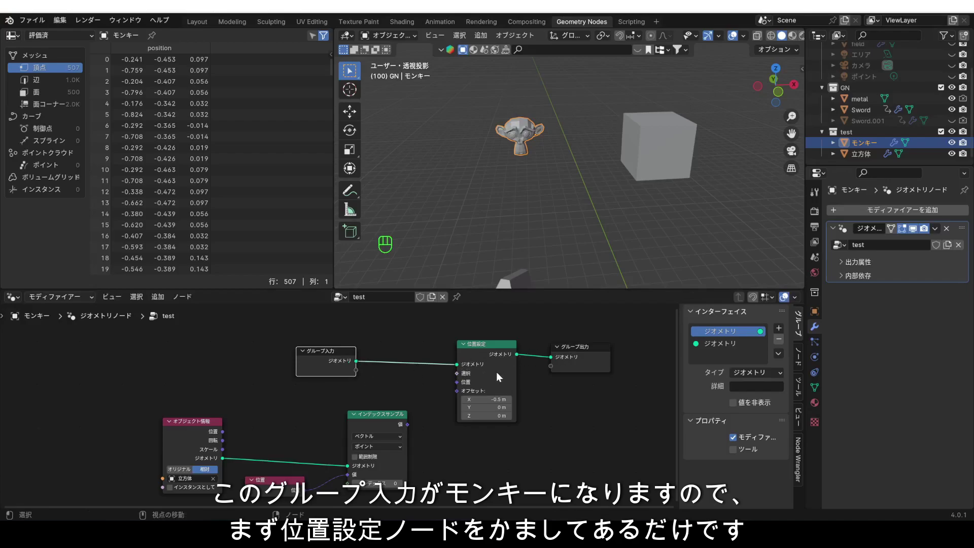
mouse_move(487, 399)
left_mouse_down()
mouse_move(518, 399)
mouse_move(472, 399)
mouse_move(519, 400)
mouse_move(451, 399)
mouse_move(548, 399)
mouse_move(457, 399)
mouse_move(475, 399)
left_mouse_up()
scroll(420, 454, "up", 2)
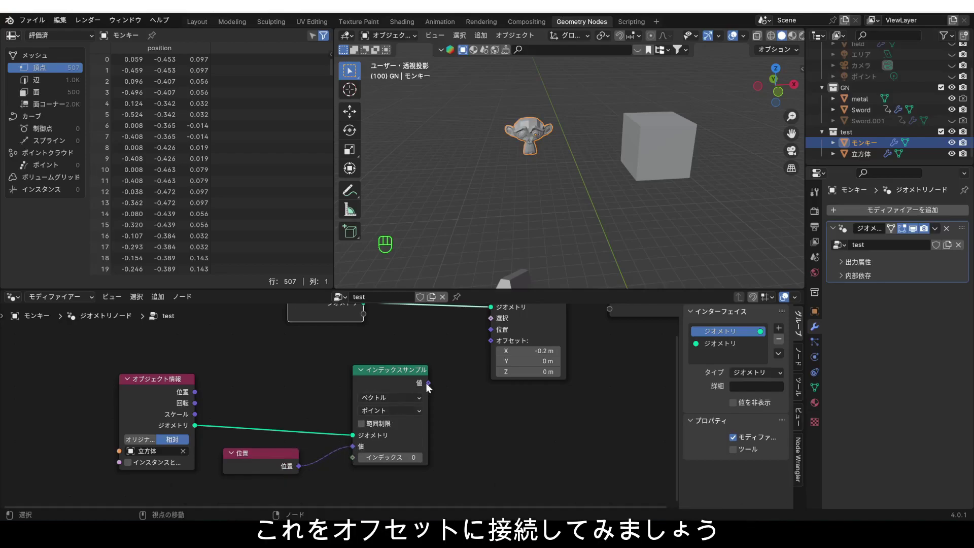
left_click_drag(428, 383, 491, 340)
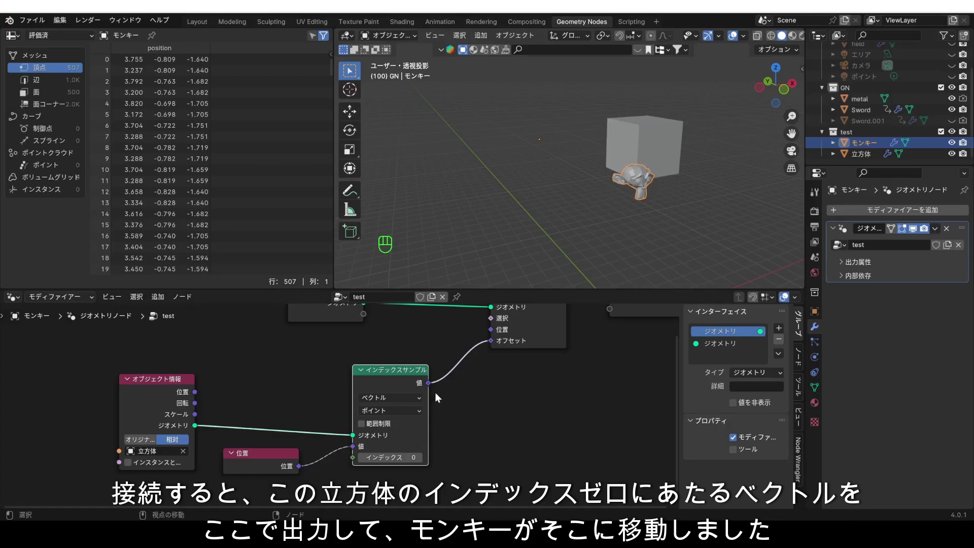
left_click_drag(486, 343, 488, 341)
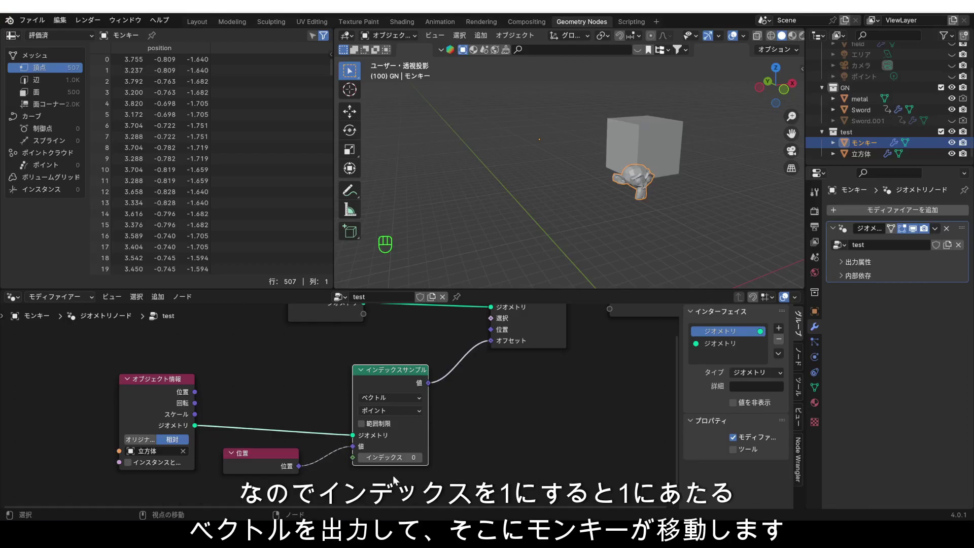
Raise the index (インデックス) of the monkey's Sample Index node one vertex at a time to 4.
left_click(420, 458)
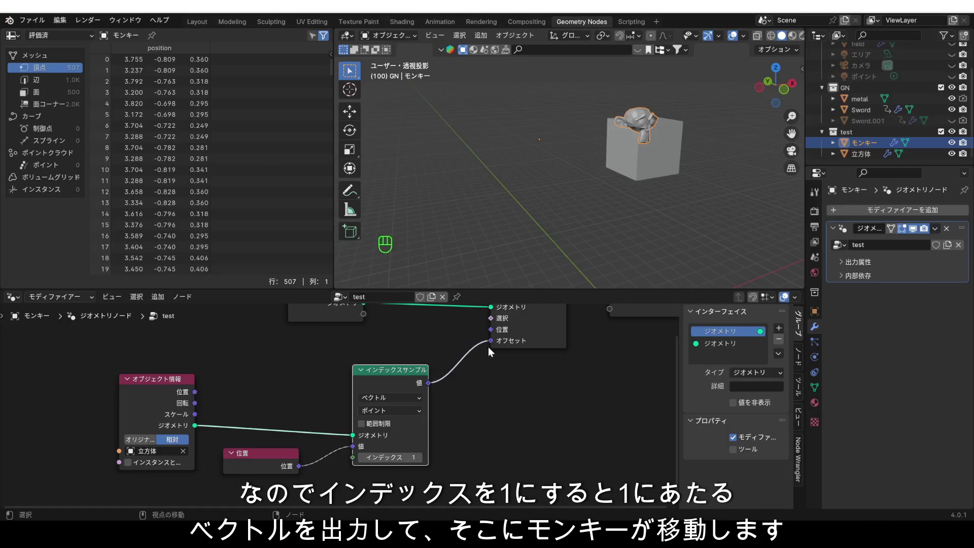
left_click(421, 457)
left_click(420, 458)
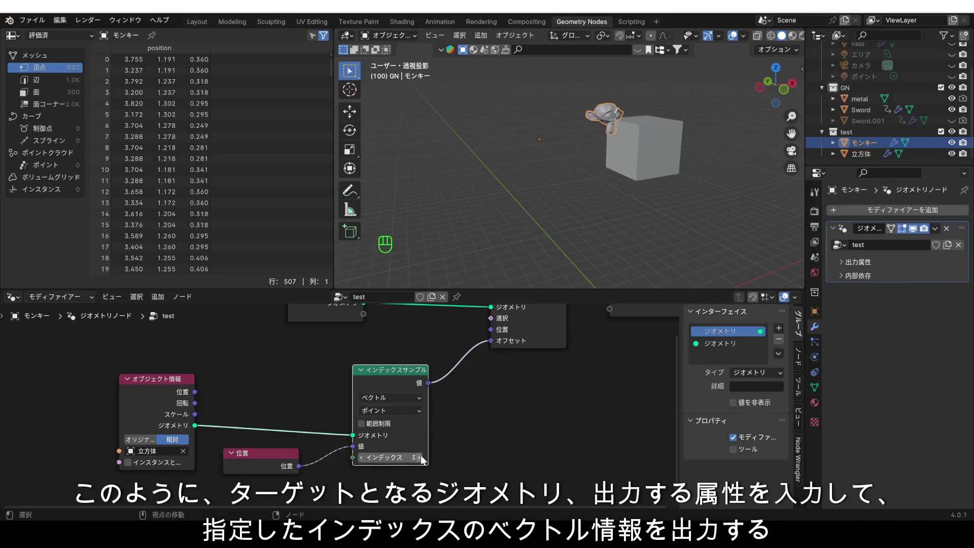
left_click(420, 457)
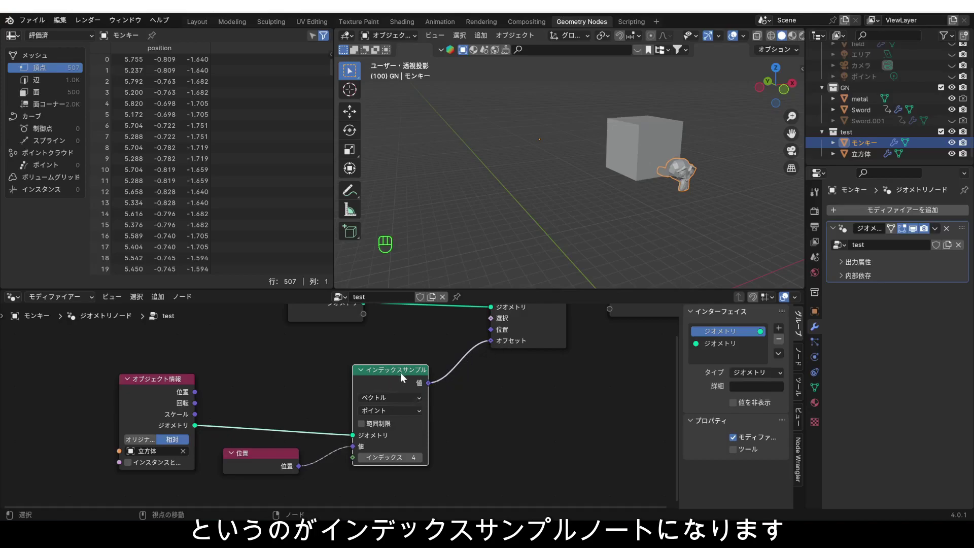
Exclude the test collection from the view layer and select the Sword to return to its GN1 node tree.
left_click(942, 131)
left_click(861, 132)
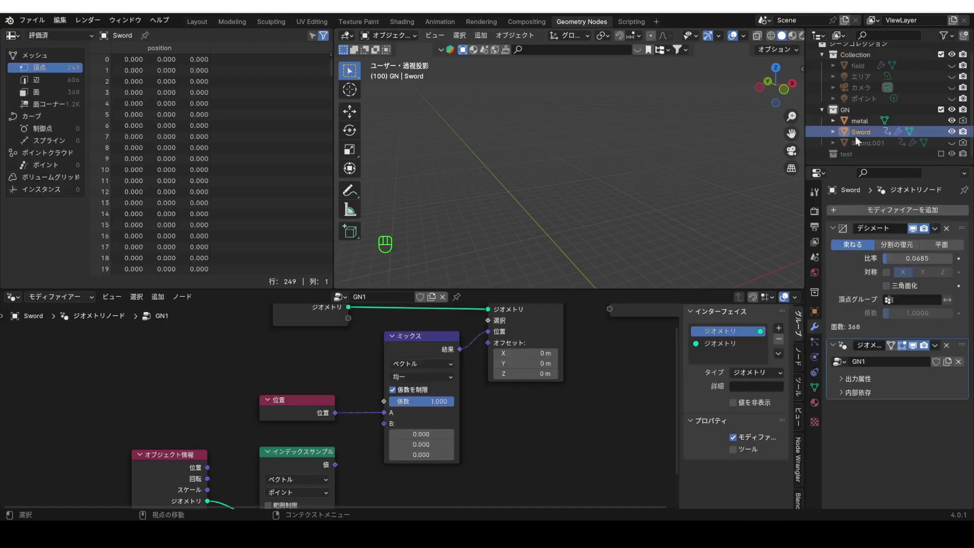
middle_click_drag(655, 201, 542, 281)
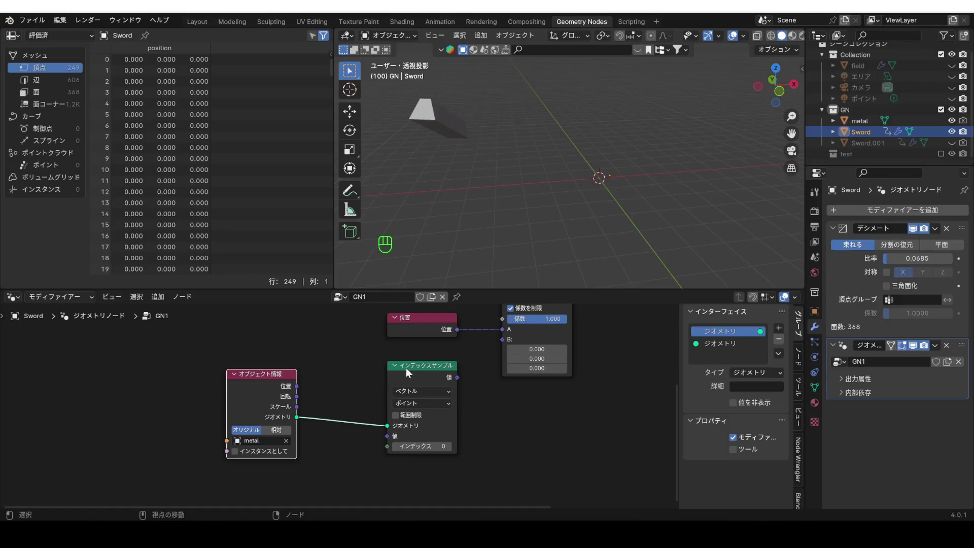
Duplicate the Position (位置) node, connect the copy to the Sample Index value (値) input and place it below that node.
left_click(417, 330)
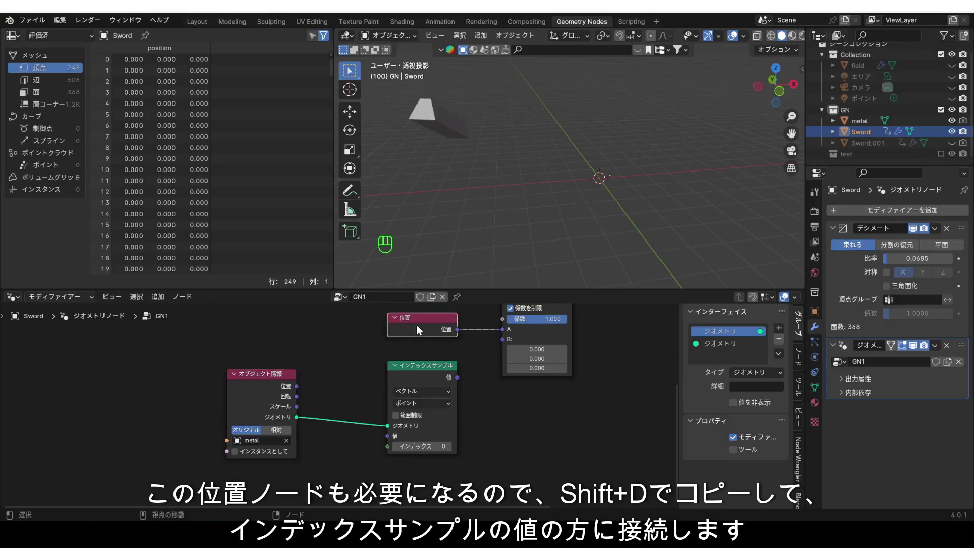
key("shift+d")
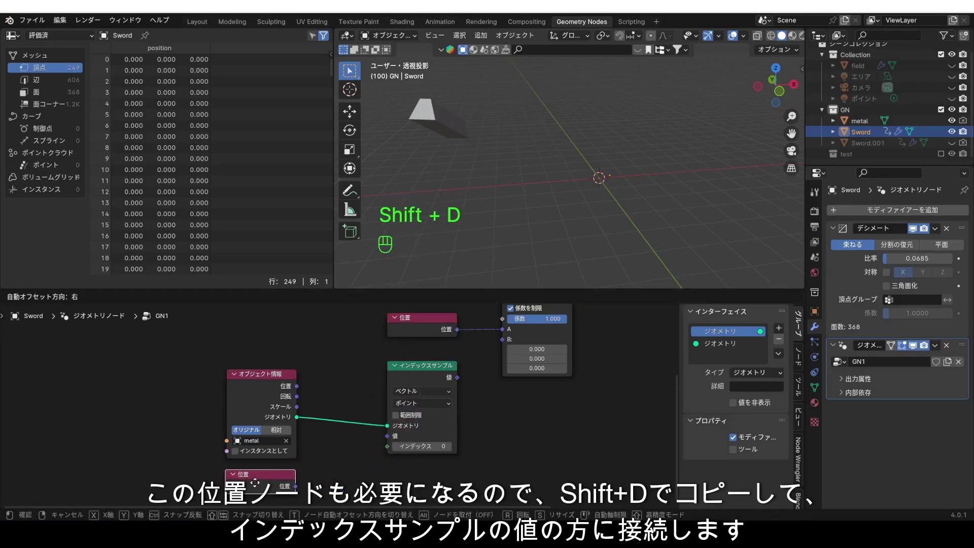
left_click(256, 486)
left_click_drag(297, 486, 386, 436)
left_click_drag(262, 477, 433, 470)
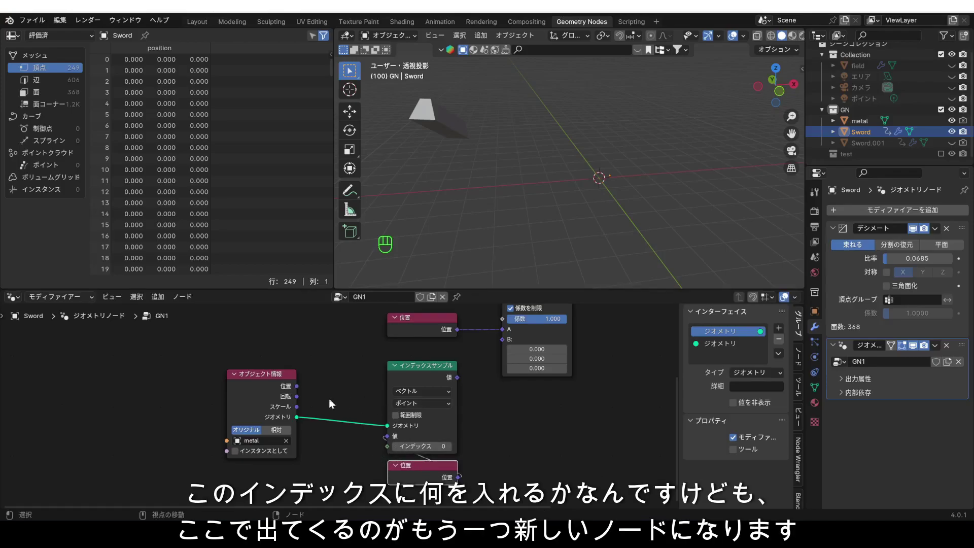
Move the Object Info node farther from Sample Index and add a Sample Nearest (最近接サンプル) node between them.
left_click_drag(247, 383, 180, 386)
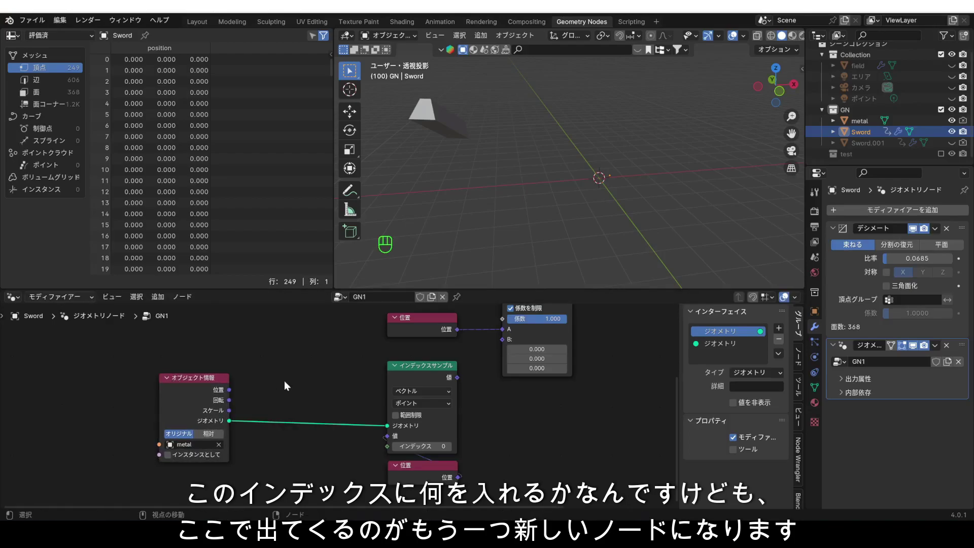
key("shift+a")
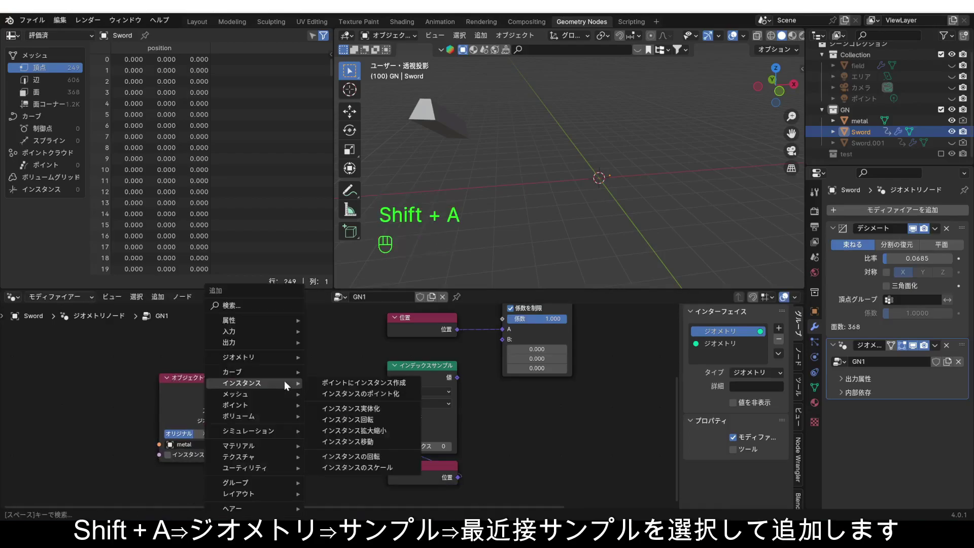
mouse_move(281, 357)
mouse_move(339, 368)
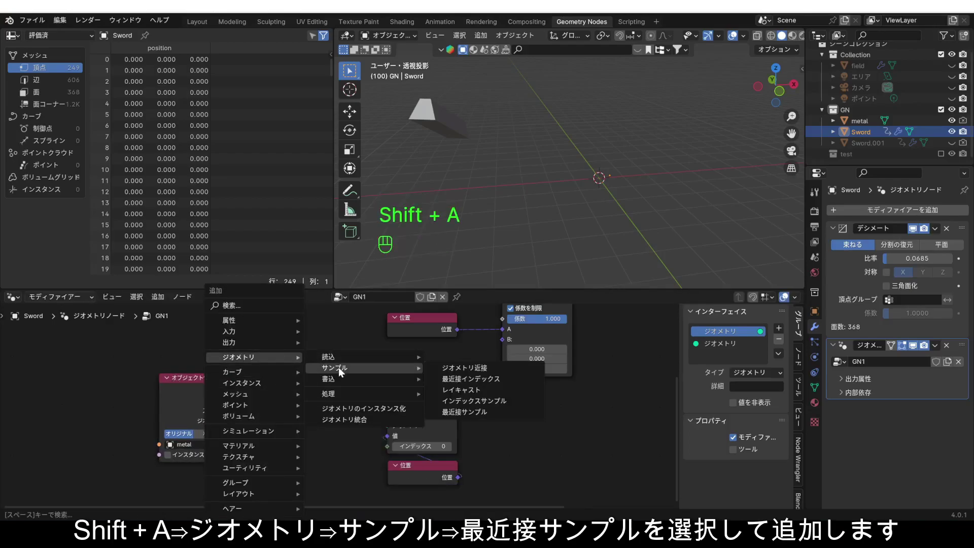
left_click(474, 410)
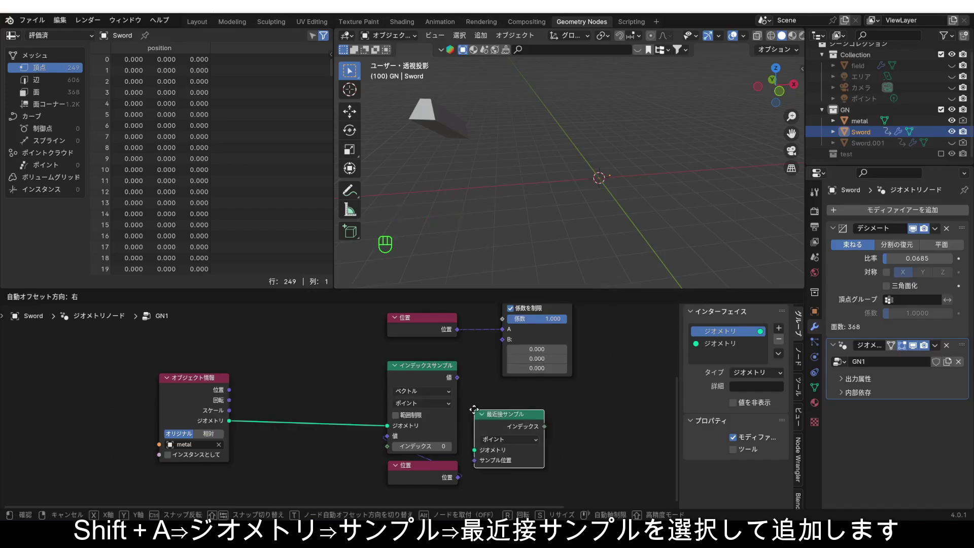
left_click(249, 444)
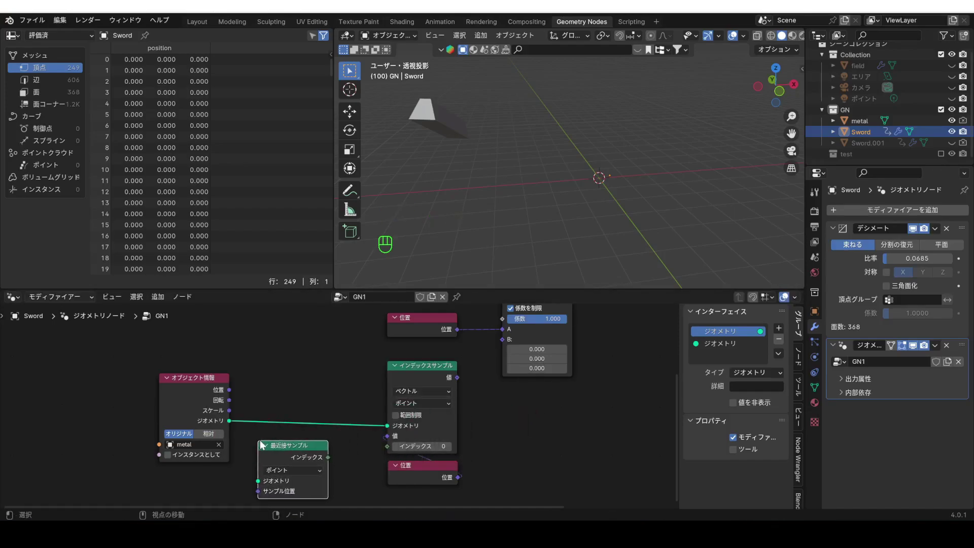
Connect the Object Info geometry to Sample Nearest (最近接サンプル), link its index to the Sample Index node, and move Object Info closer.
scroll(309, 472, "up", 1)
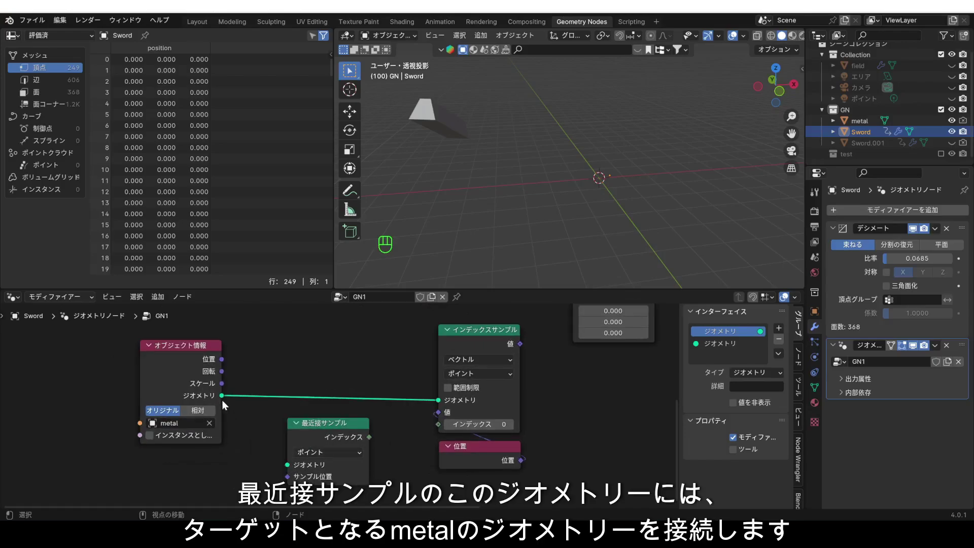
left_click_drag(222, 398, 287, 465)
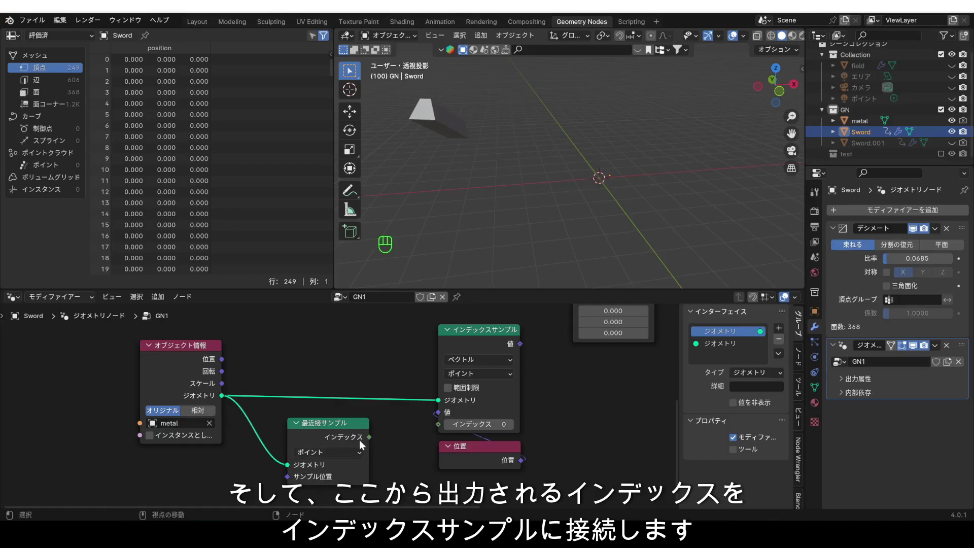
left_click_drag(369, 437, 435, 424)
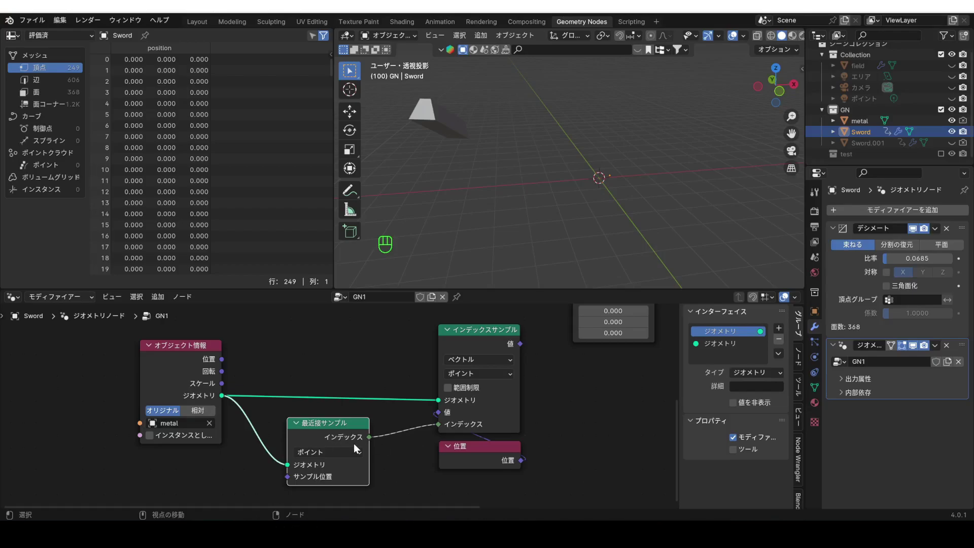
scroll(354, 443, "down", 1)
middle_click_drag(355, 444, 298, 447)
left_click_drag(147, 368, 194, 371)
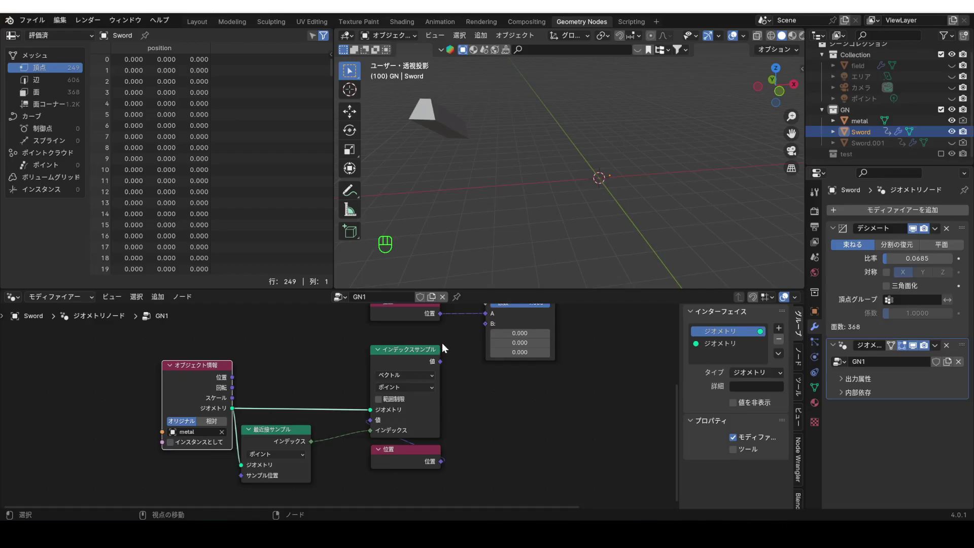
Connect the Sample Index value (値) output to the Mix node's B input and set the Mix factor (係数) to 0.
scroll(443, 343, "down", 1)
middle_click_drag(442, 343, 422, 427)
scroll(421, 427, "up", 1)
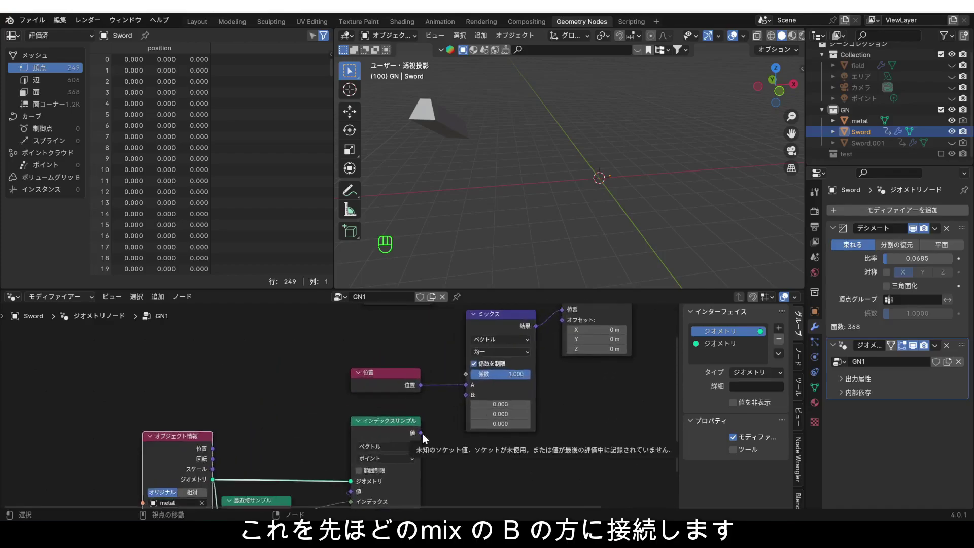
left_click_drag(421, 433, 463, 398)
middle_click_drag(607, 197, 599, 179)
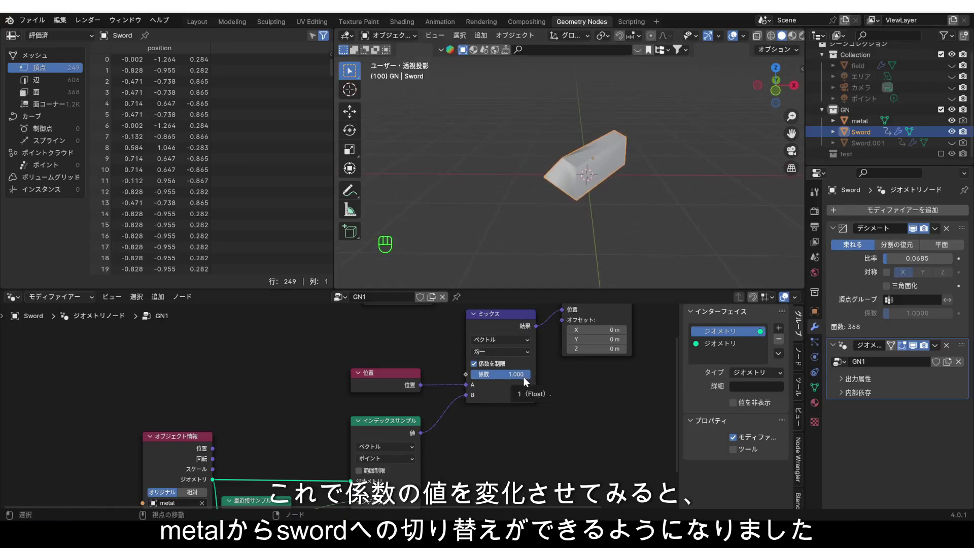
left_click_drag(524, 376, 472, 379)
Insert a Set Material (マテリアル設定) node using Material.002 between Set Position and Group Output, making room for it.
scroll(472, 380, "down", 3)
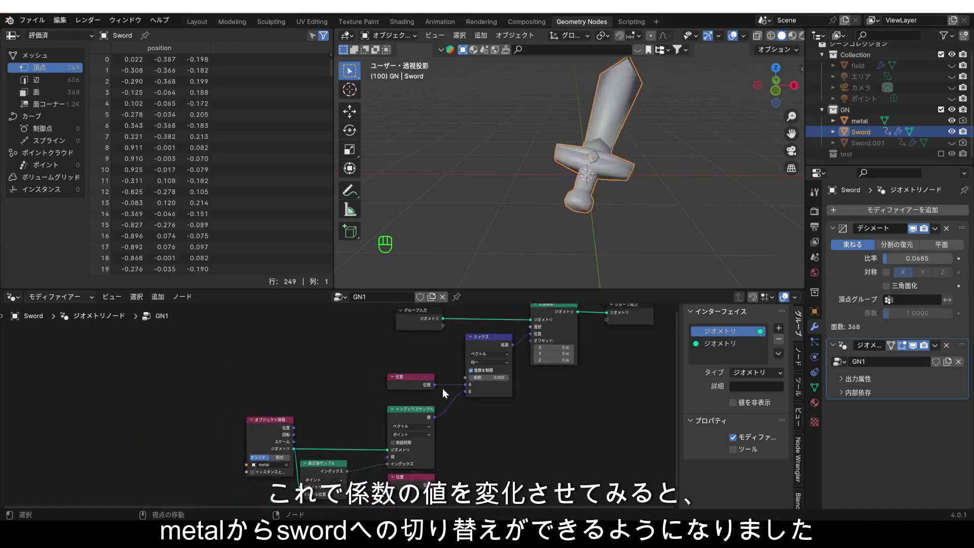
scroll(288, 434, "down", 1)
scroll(283, 414, "up", 2)
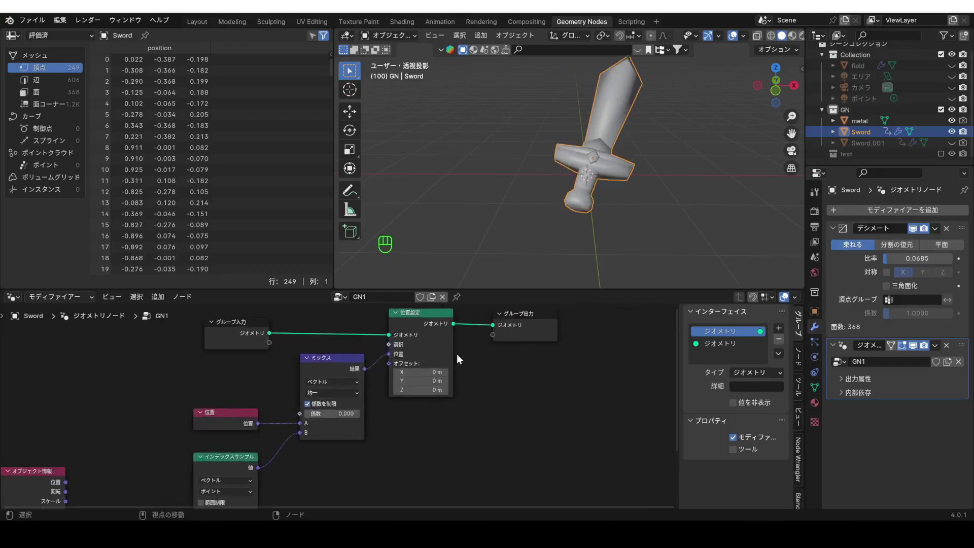
left_click_drag(511, 324, 589, 325)
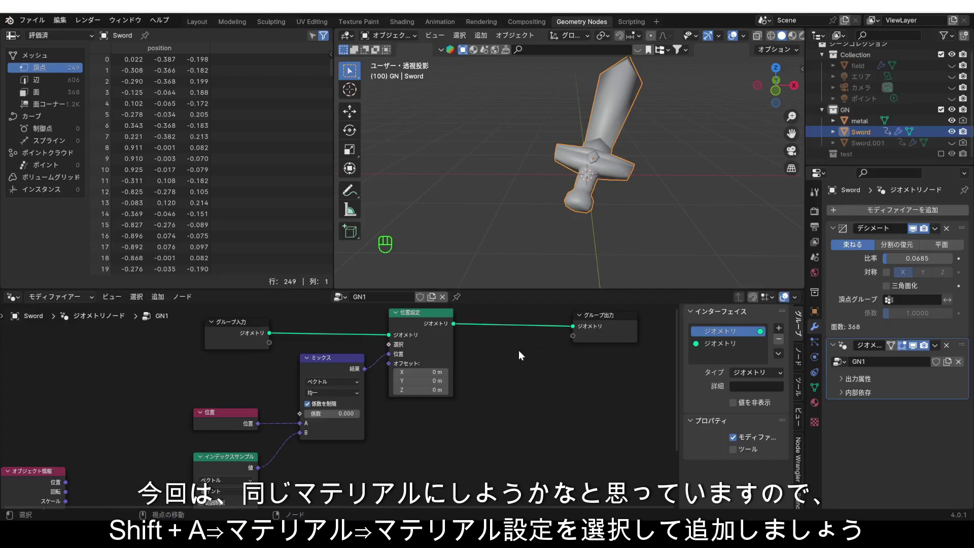
key("shift+a")
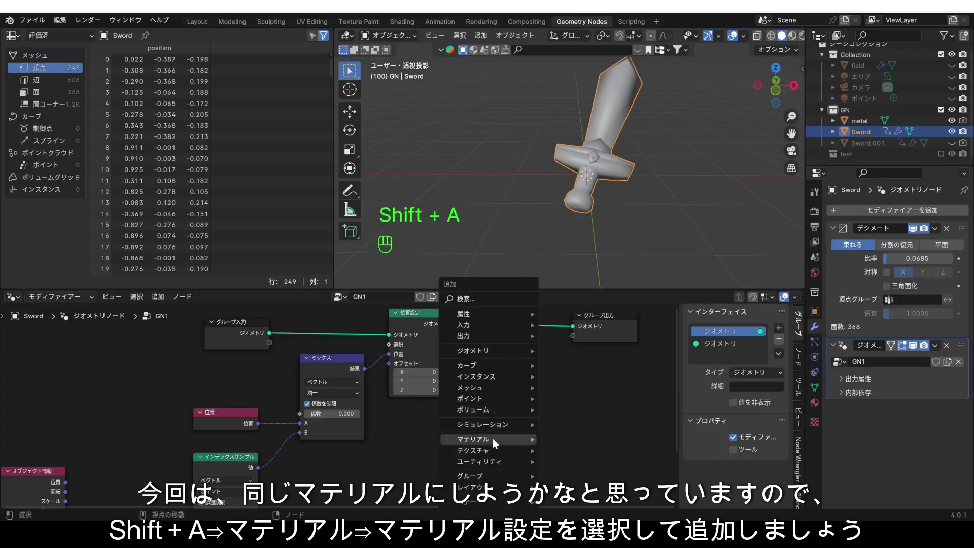
left_click(609, 480)
left_click(485, 318)
left_click_drag(485, 319, 484, 330)
left_click(522, 369)
left_click(522, 426)
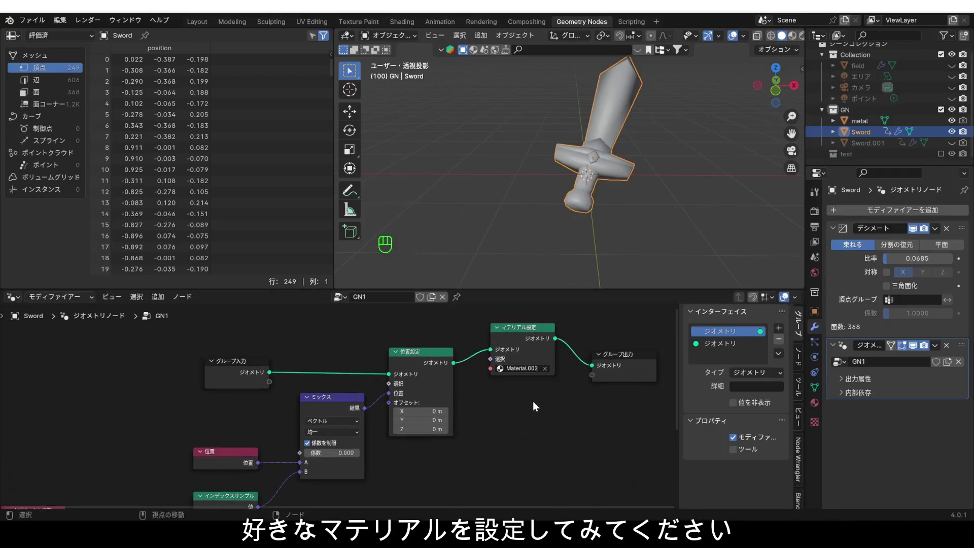
left_click_drag(533, 346, 532, 360)
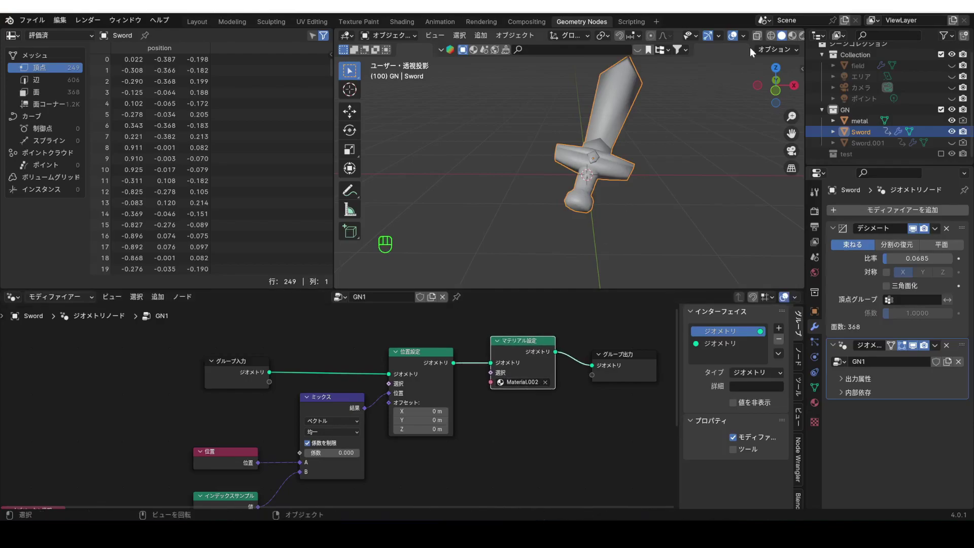
Switch the viewport to Material Preview shading and expose the Mix factor (係数) as a Group Input socket.
left_click(792, 35)
left_click_drag(335, 452, 310, 453)
left_click_drag(218, 361, 167, 357)
left_click(277, 334)
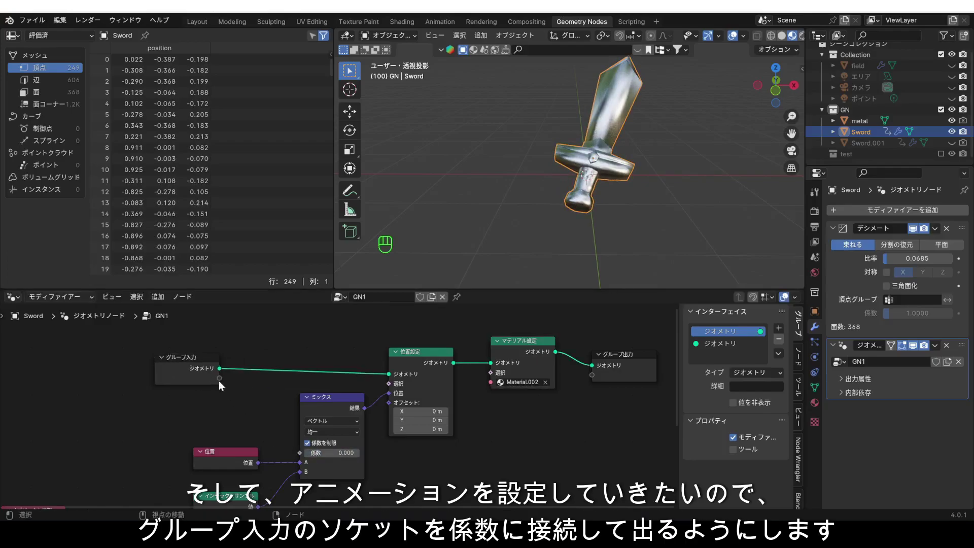
left_click_drag(220, 379, 298, 452)
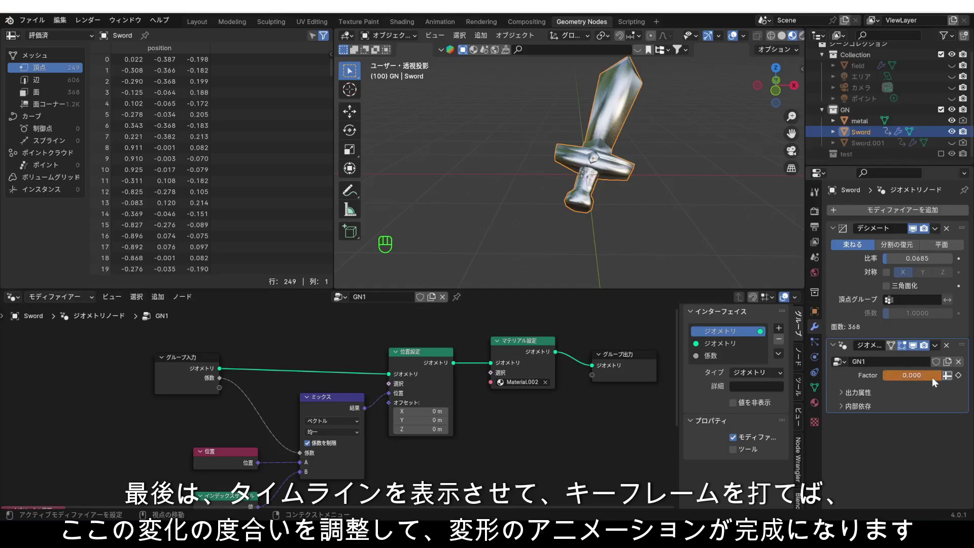
Test the morph by raising the modifier's Factor to 1.000 and returning it to 0.000, reviewing the sampling nodes in between.
left_click_drag(894, 374, 942, 375)
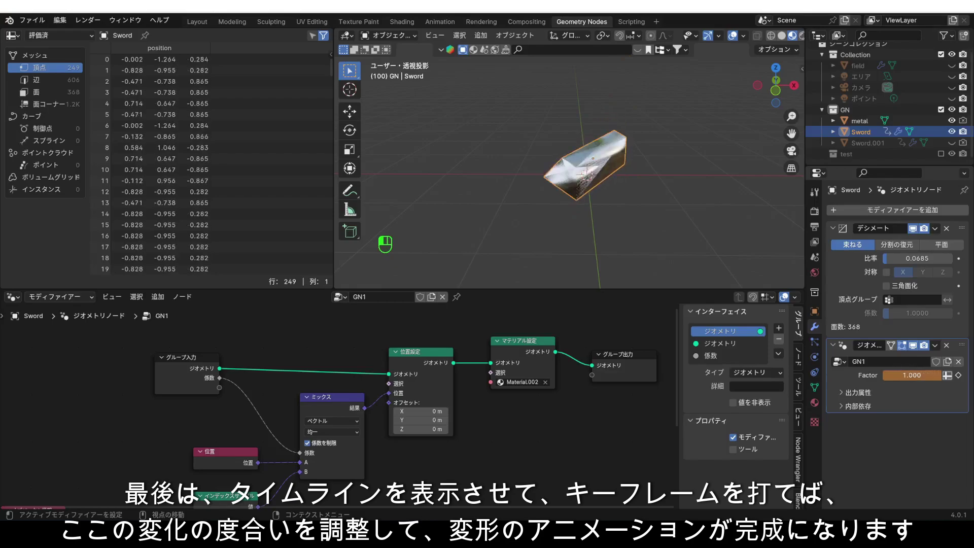
scroll(599, 438, "down", 2)
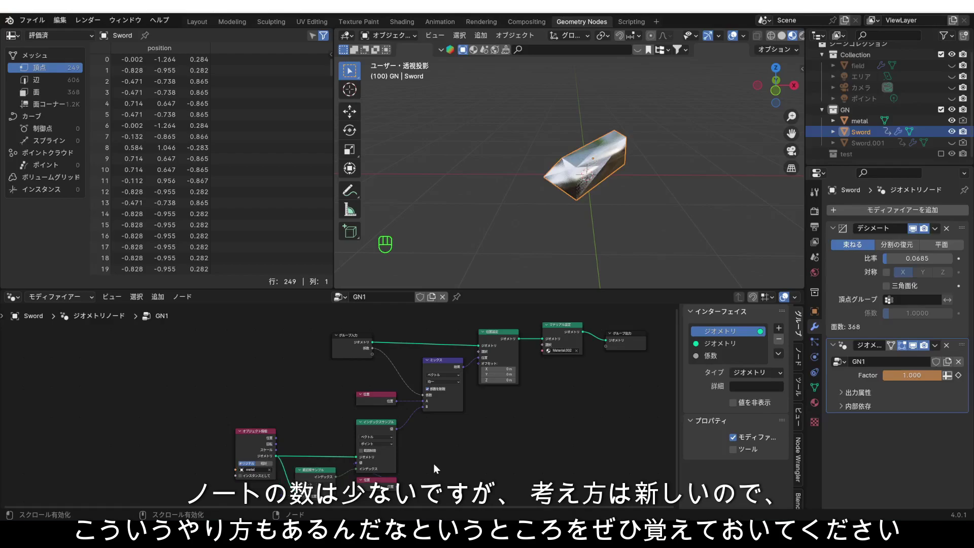
scroll(434, 464, "up", 2)
middle_click_drag(434, 464, 451, 400)
scroll(449, 397, "up", 1)
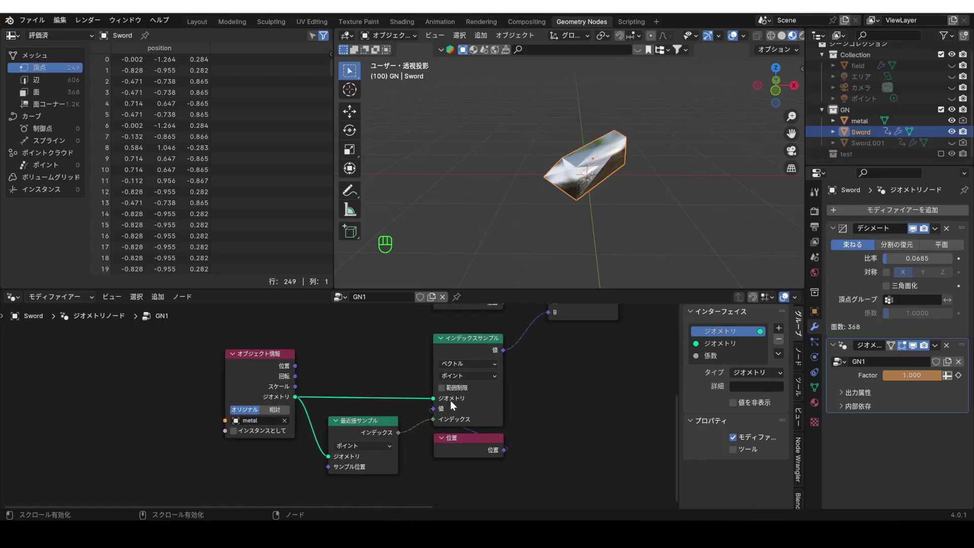
scroll(508, 394, "down", 2)
middle_click_drag(509, 388, 463, 428)
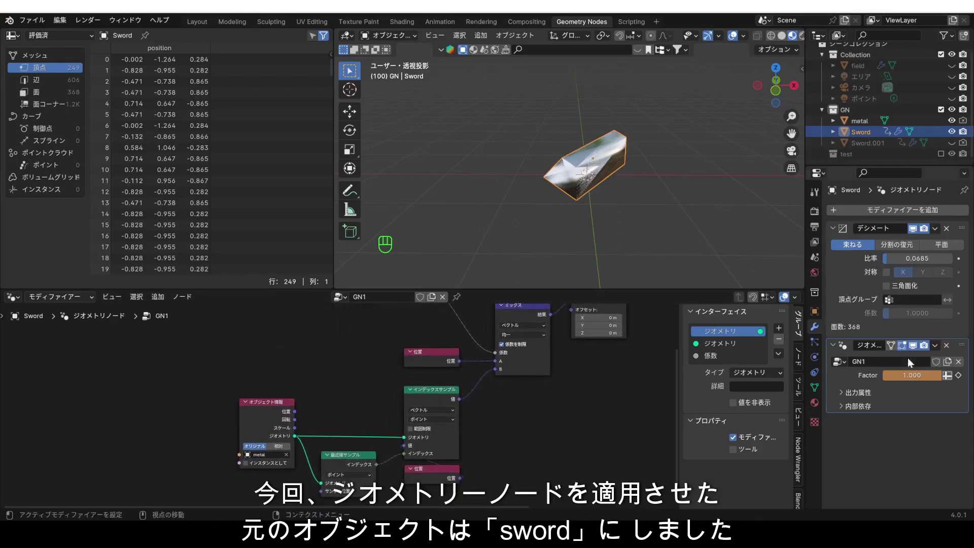
left_click_drag(929, 375, 883, 376)
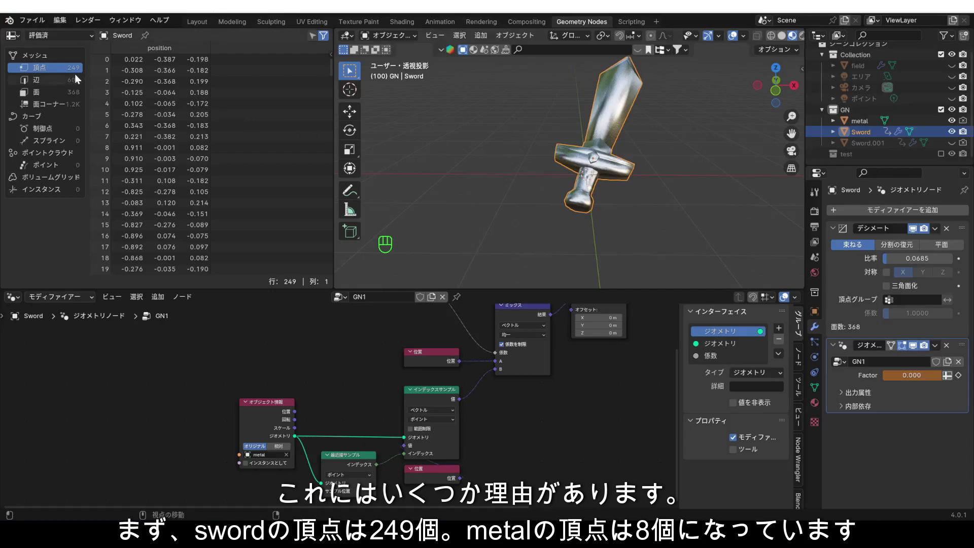
Select the metal object and the Sword in turn to compare their vertex counts in the spreadsheet.
scroll(487, 181, "down", 5)
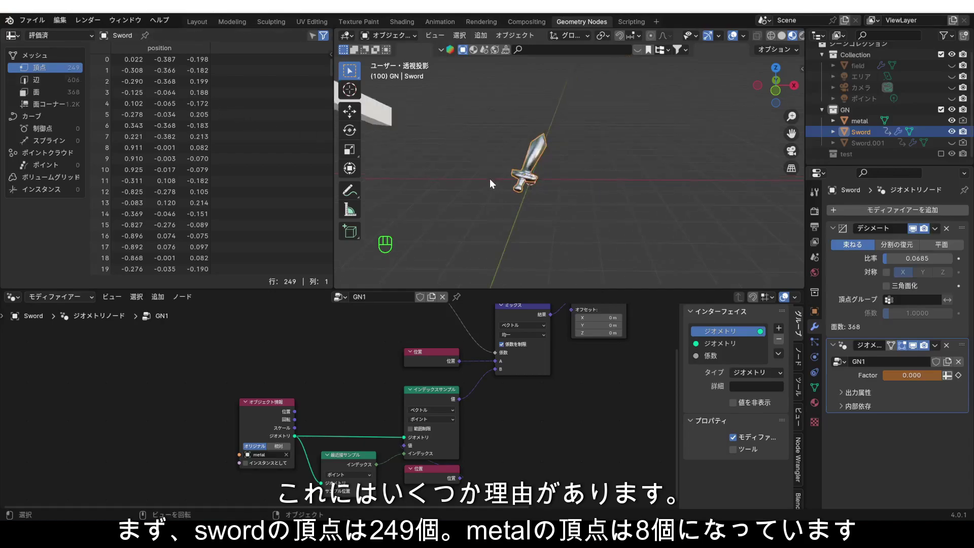
left_click(386, 121)
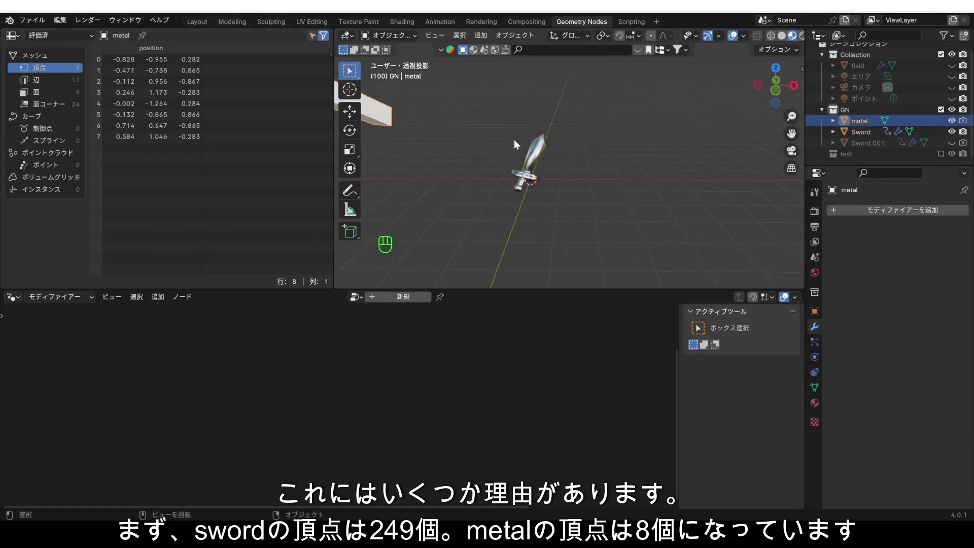
left_click(537, 147)
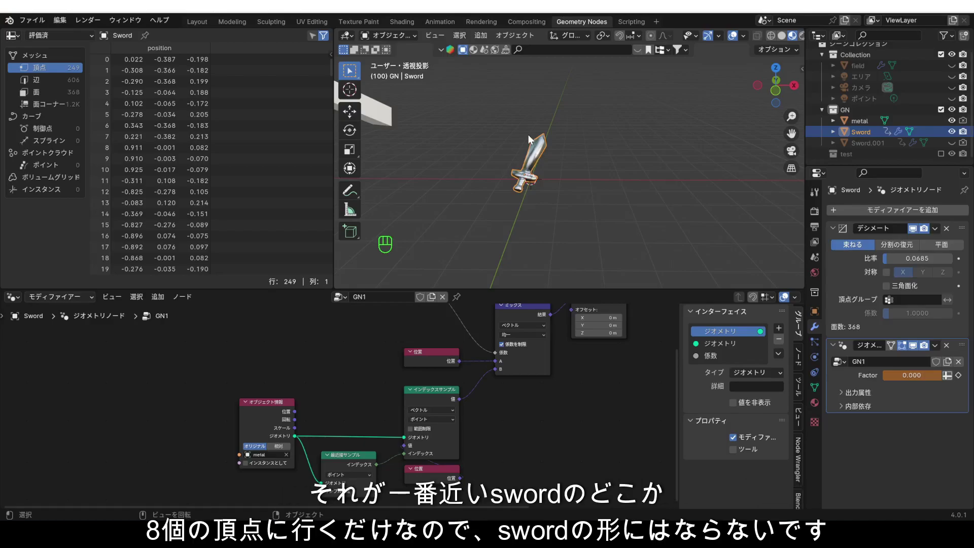
scroll(526, 175, "up", 4)
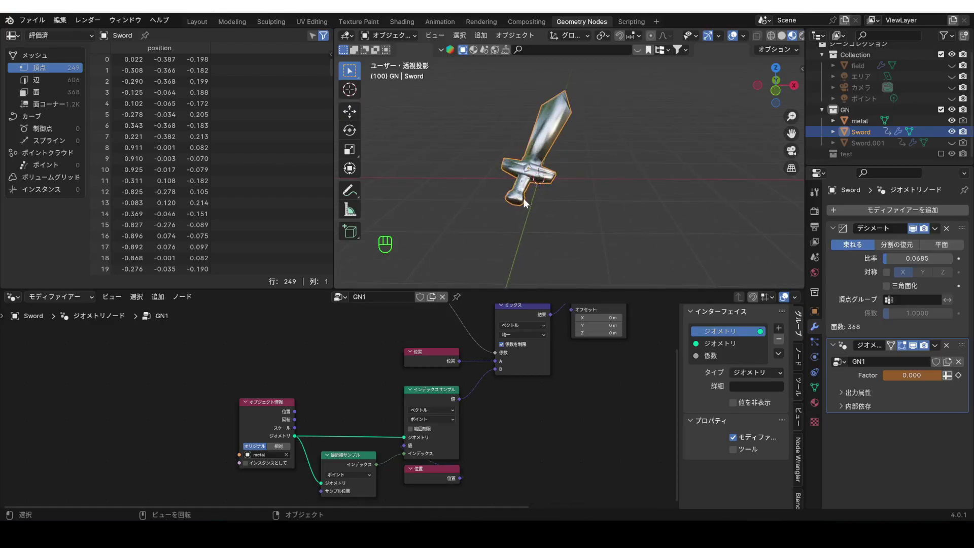
scroll(525, 203, "down", 5)
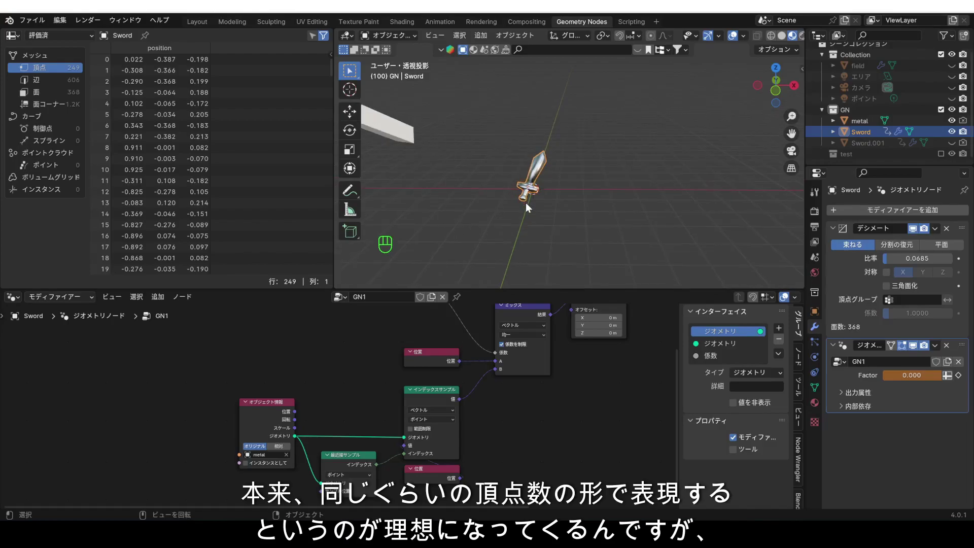